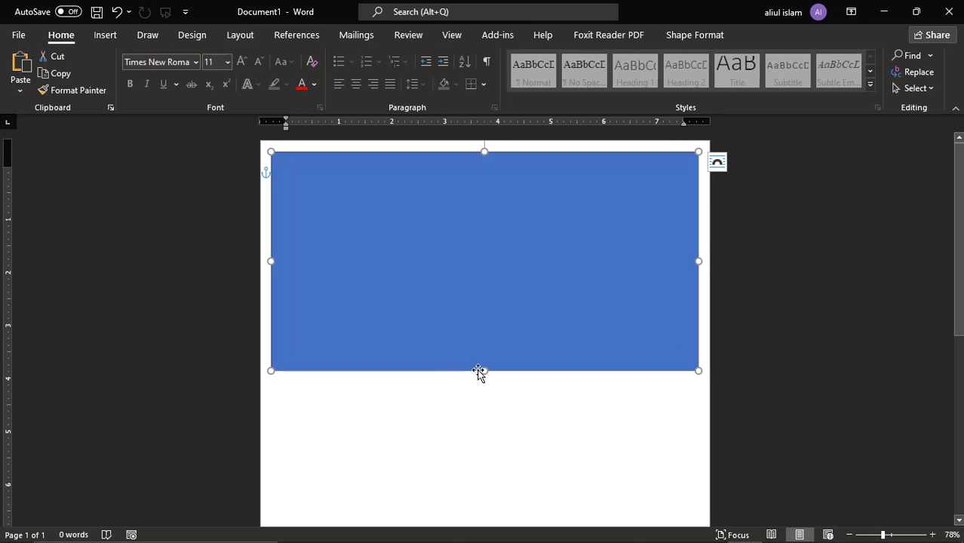
Edit the blue rectangle's points, raising its lower-left corner slightly and bending the bottom edge upward into a wavy curve.
right_click(479, 371)
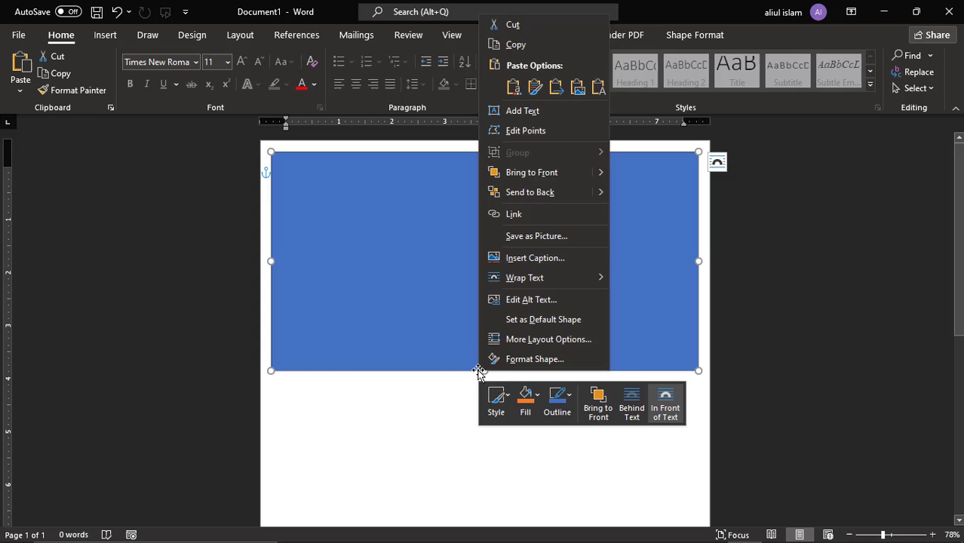
left_click(515, 130)
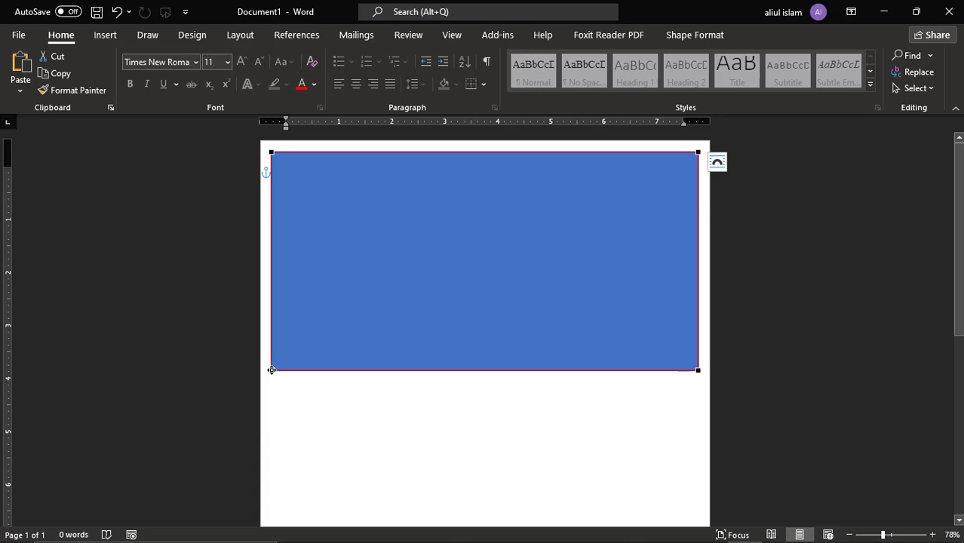
left_click_drag(271, 370, 270, 349)
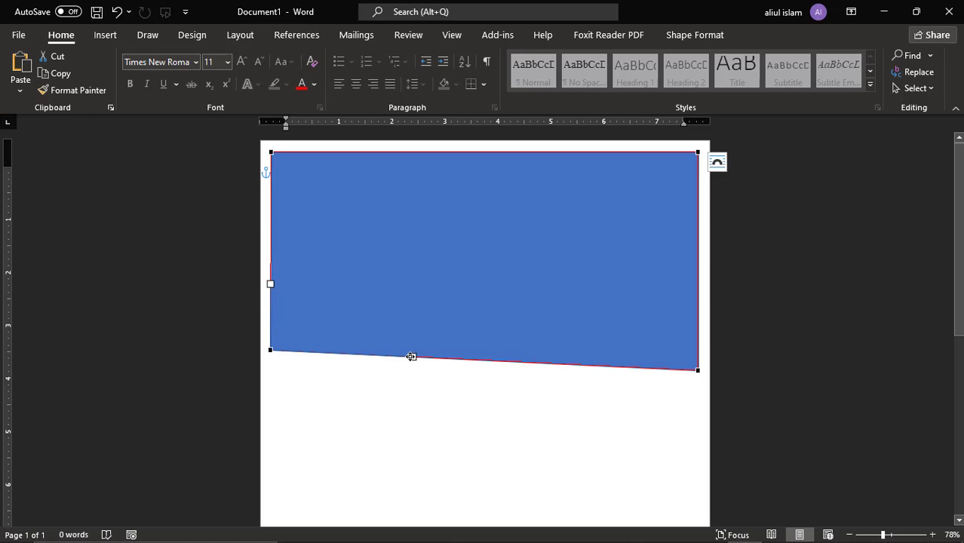
left_click_drag(412, 355, 378, 224)
key("Escape")
left_click(447, 429)
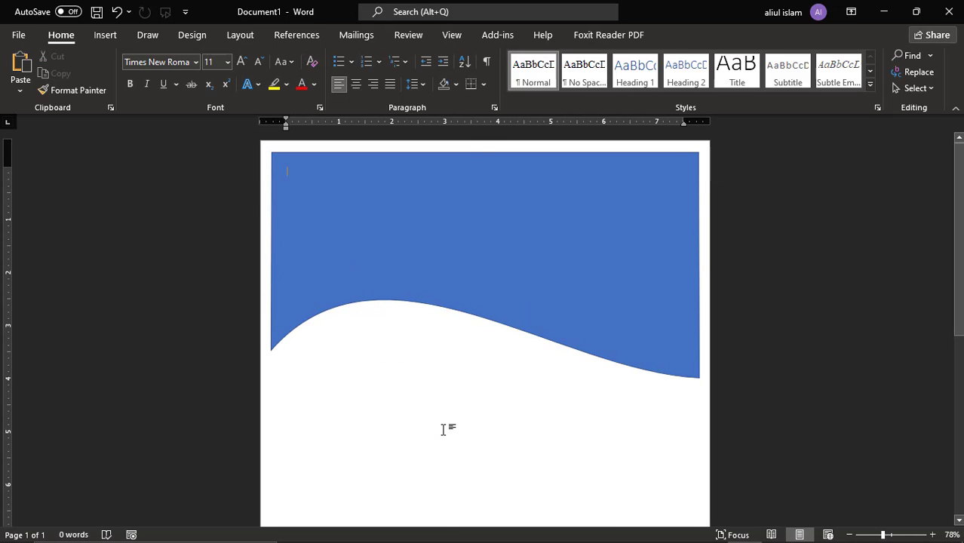
Duplicate the curved blue shape and place the copy slightly below the original.
left_click(446, 217)
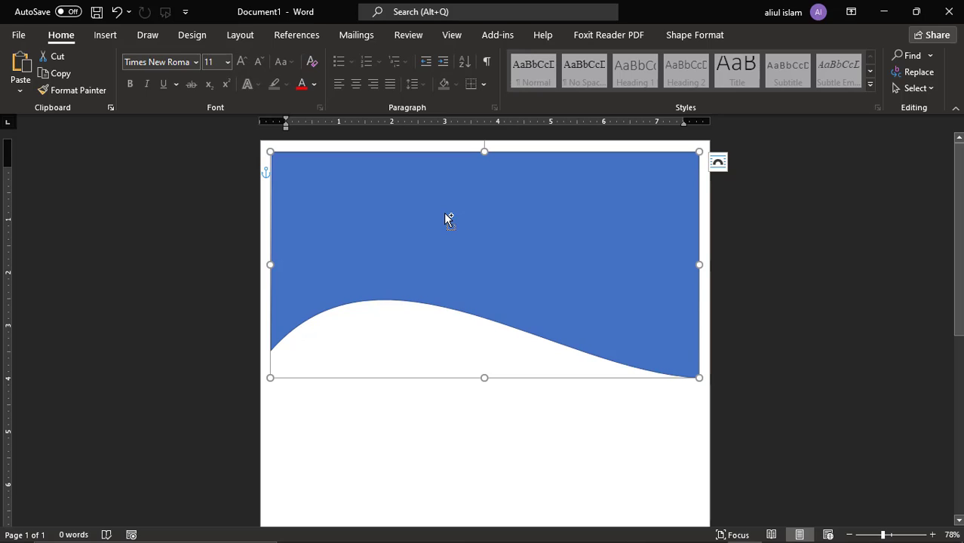
left_click_drag(446, 218, 442, 224)
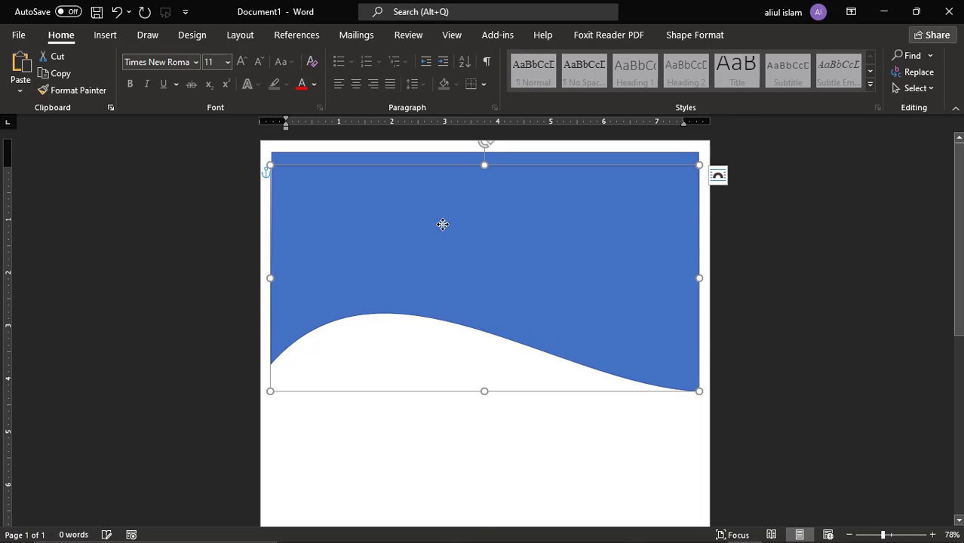
left_click(421, 232)
Fill one of the two overlapping shapes green and offset the blue one to leave a thin green band along the curve.
left_click(398, 157)
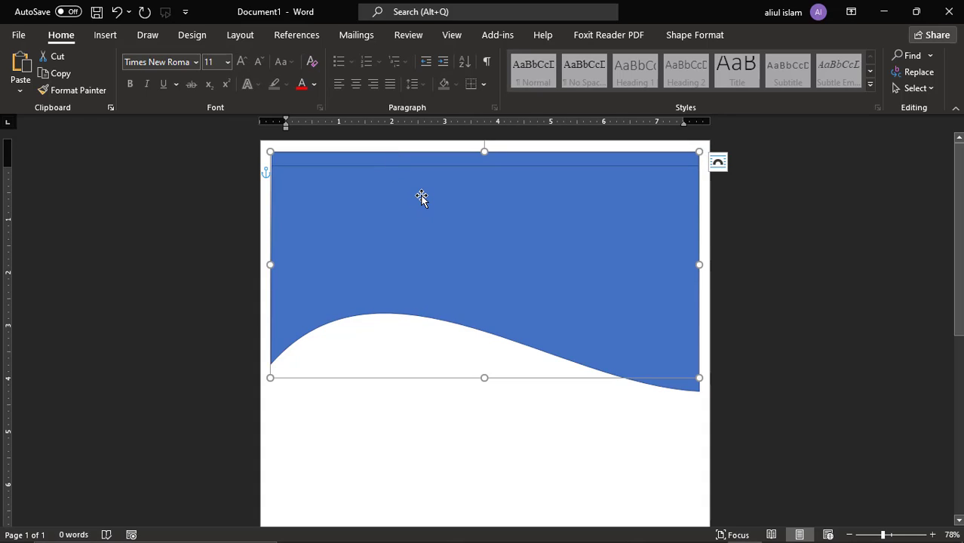
right_click(376, 156)
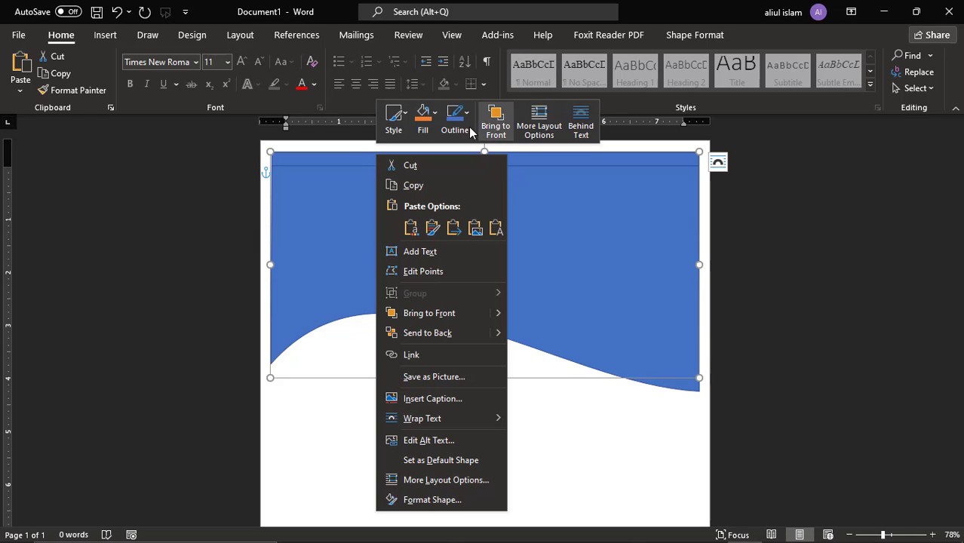
left_click(427, 128)
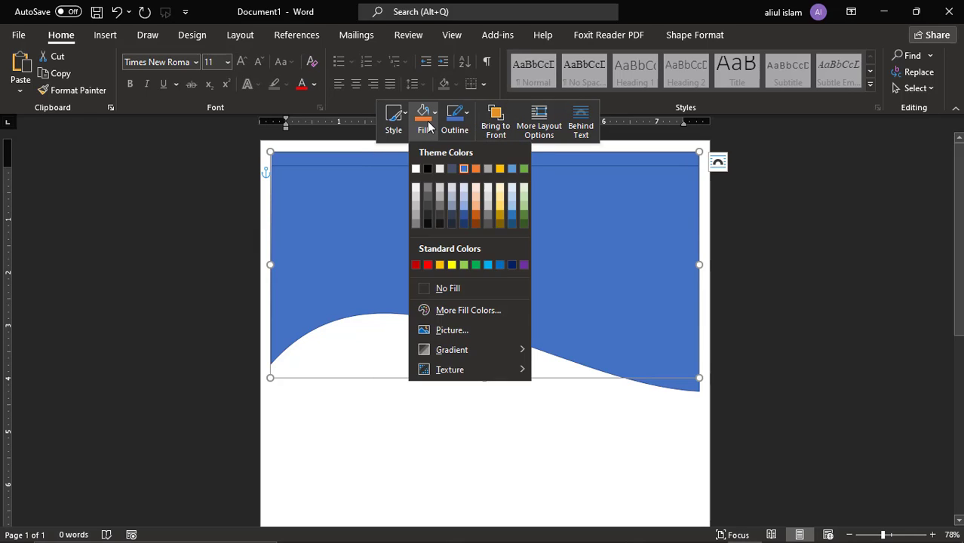
left_click(473, 263)
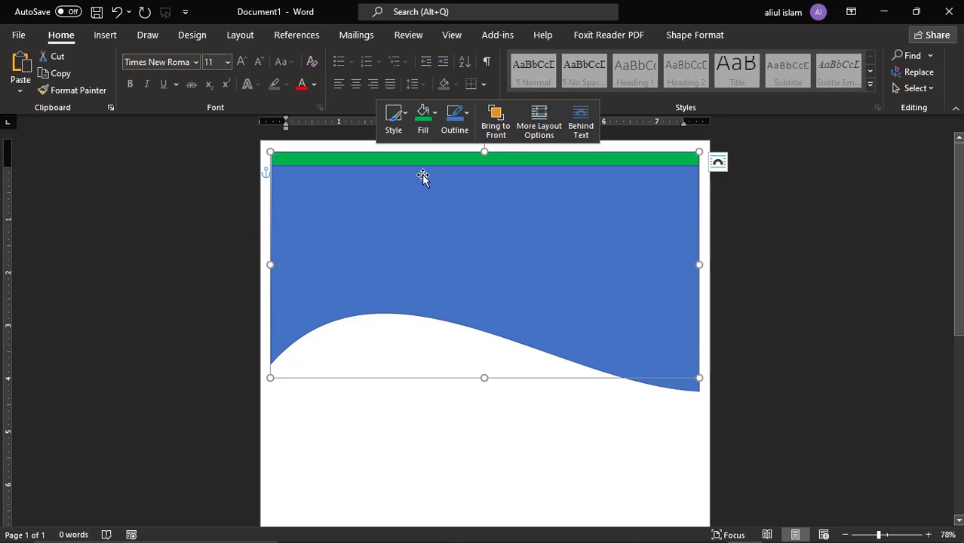
left_click_drag(459, 237, 460, 258)
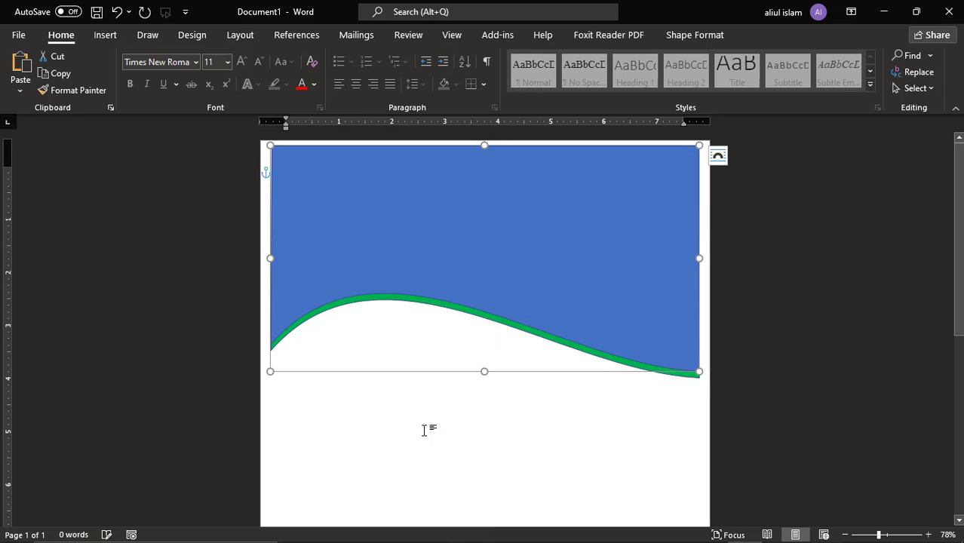
left_click(455, 424)
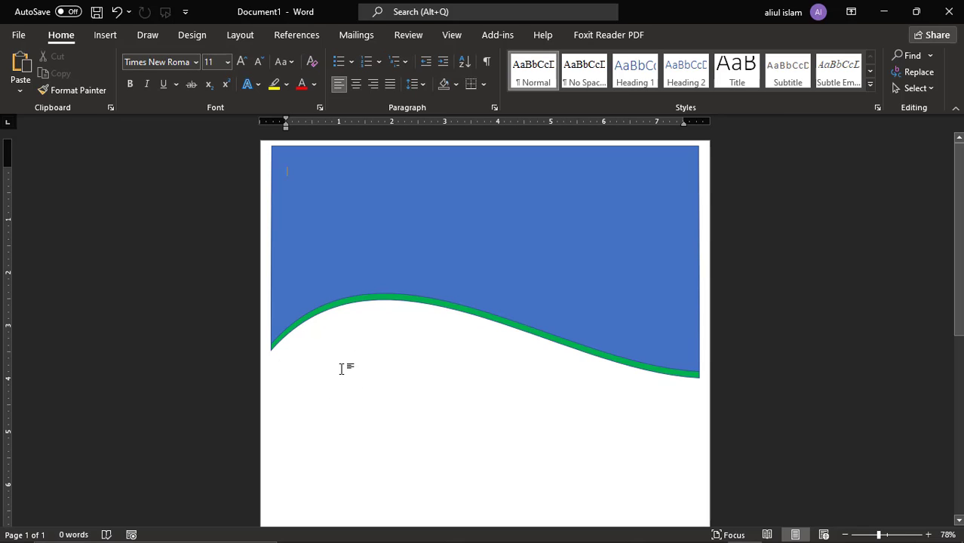
Insert light blue WordArt reading "Happy New Year" and place it below the left end of the green curve.
left_click(104, 36)
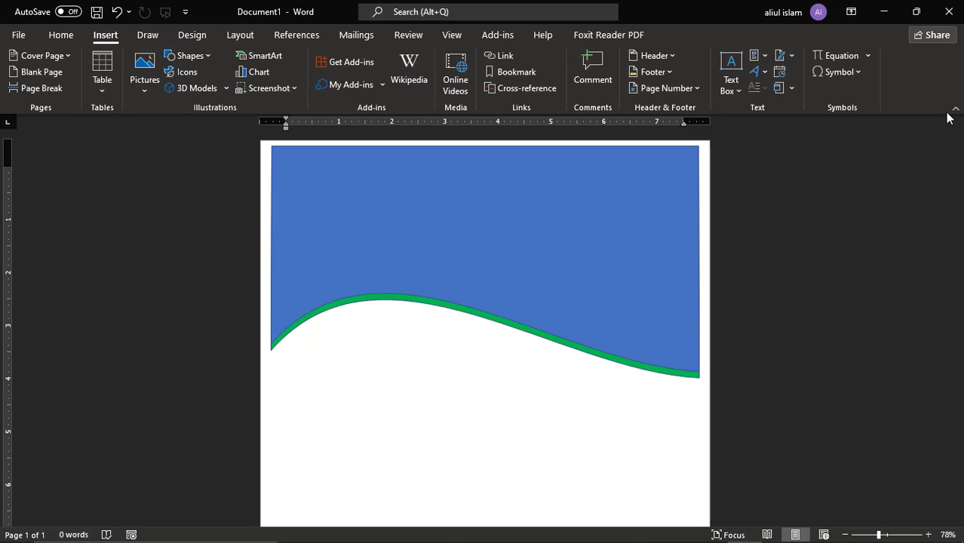
left_click(762, 72)
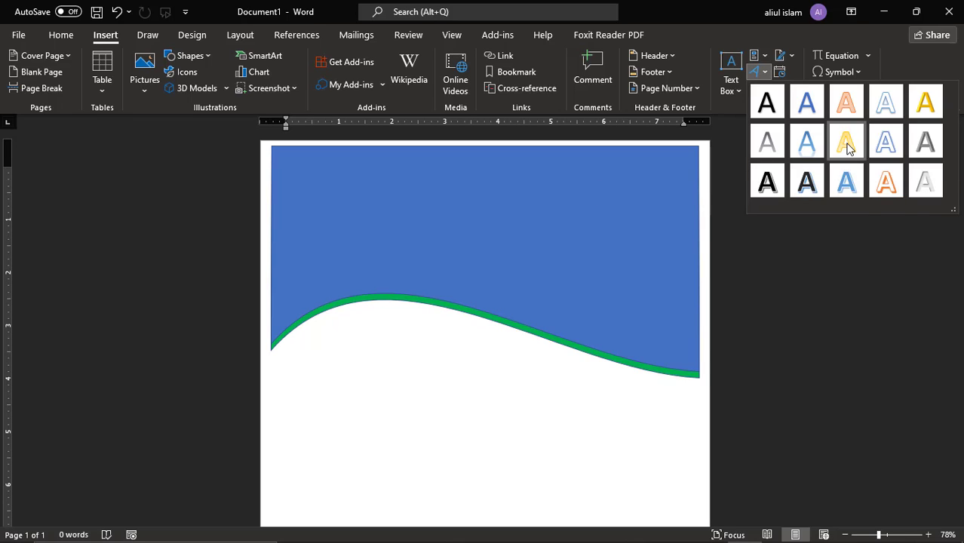
left_click(847, 187)
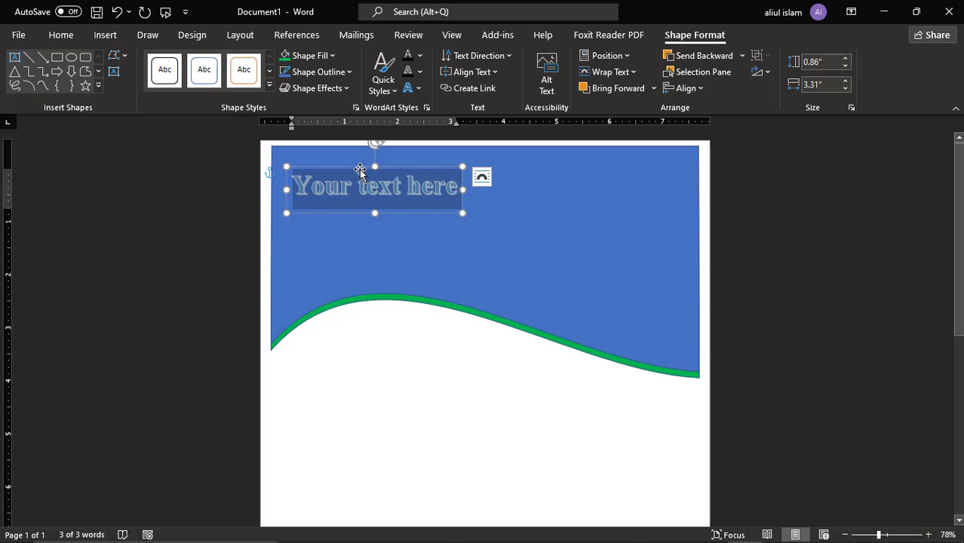
left_click_drag(360, 170, 340, 357)
type("Ha")
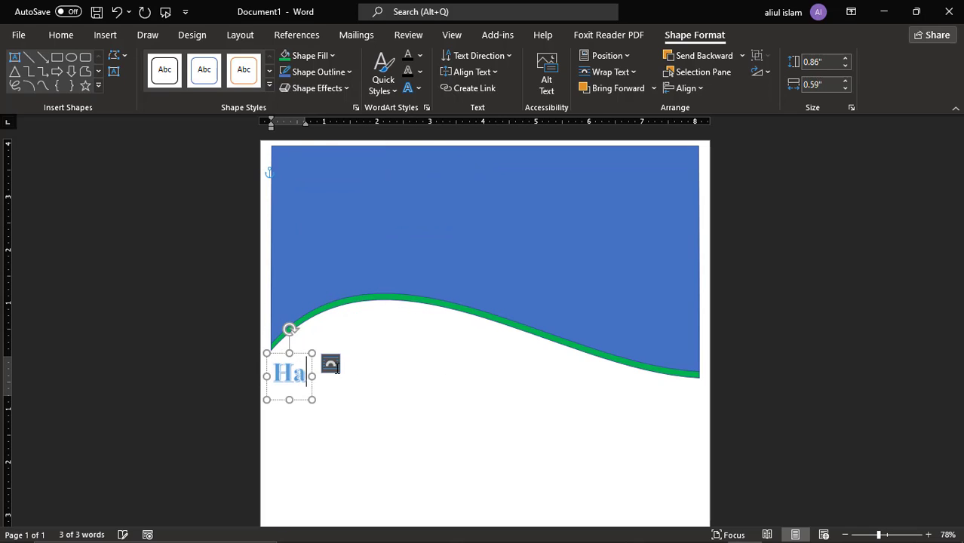
type("ppy N")
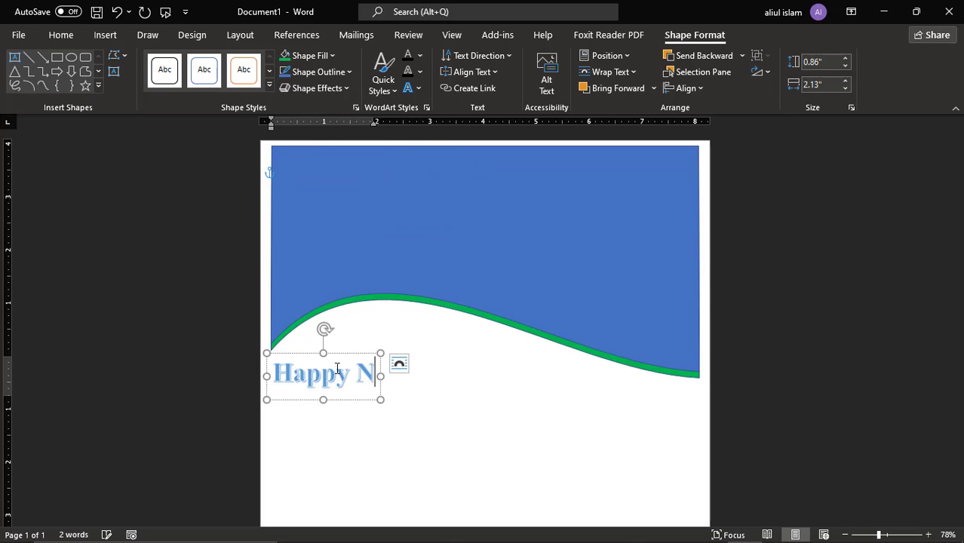
type("ew Year")
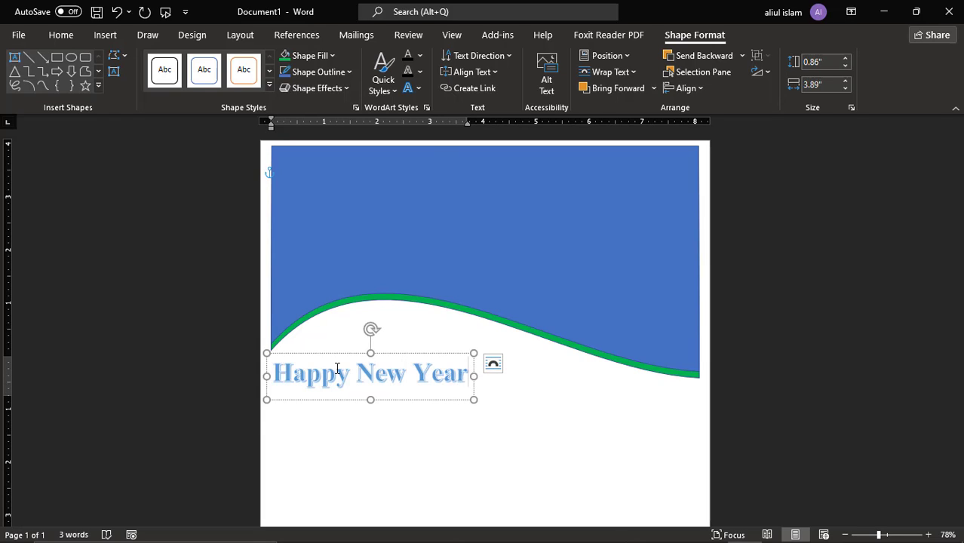
Break the WordArt text into two centered lines, "Happy" and "New Year", and enlarge its font.
left_click(352, 373)
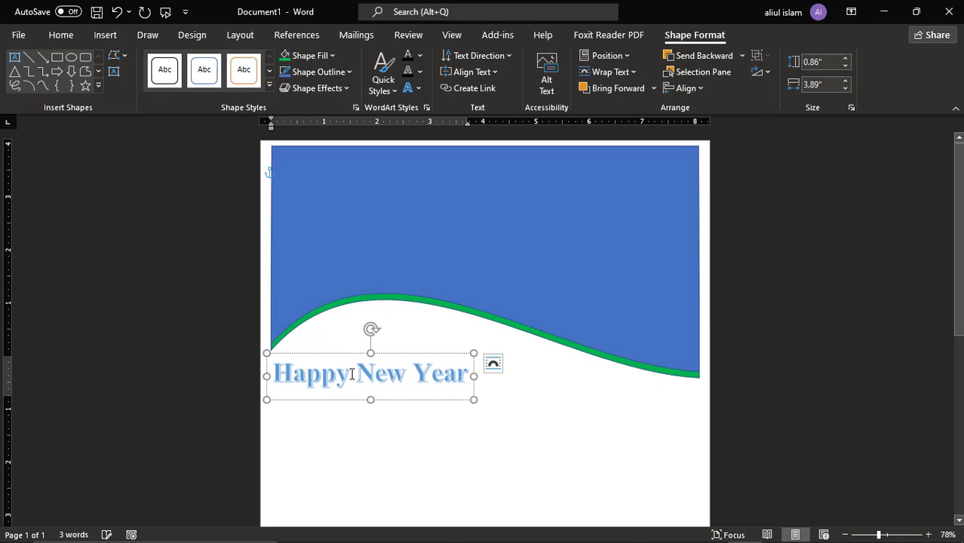
key("Return")
key("ctrl+a")
key("ctrl+bracketright")
key("ctrl+bracketright")
key("ctrl+bracketright")
key("ctrl+bracketright")
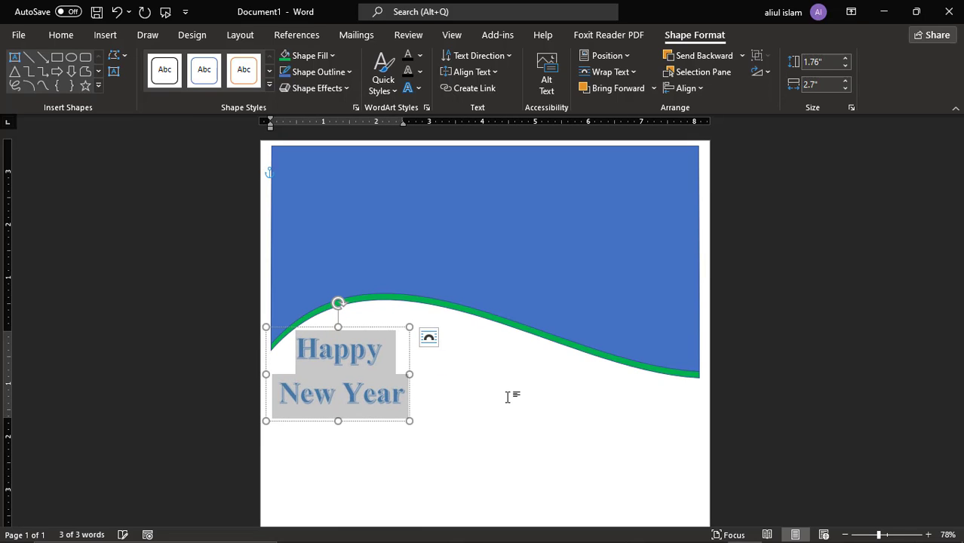
key("ctrl+bracketright")
key("ctrl+bracketright")
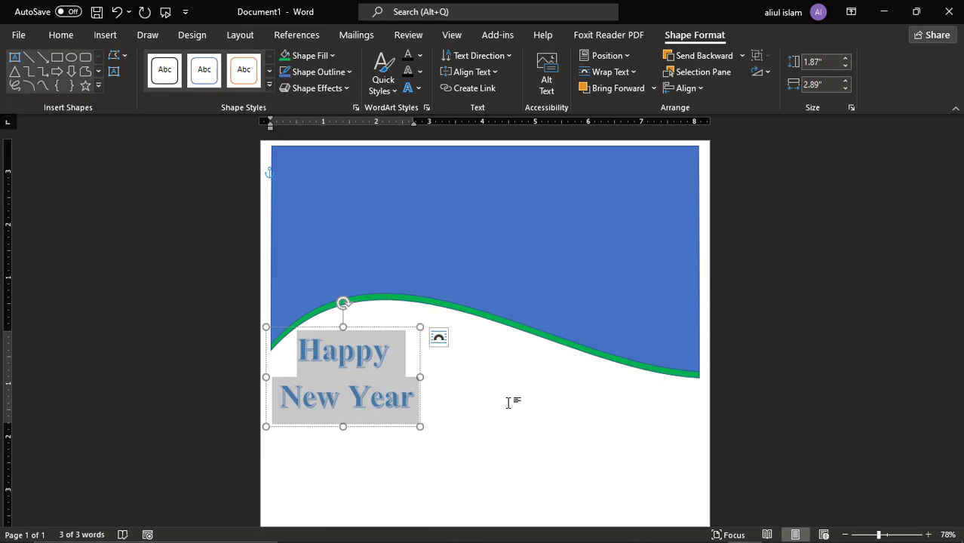
left_click(456, 389)
Move the "Happy New Year" WordArt up against the green curve and shift the artwork slightly down the page.
left_click(352, 349)
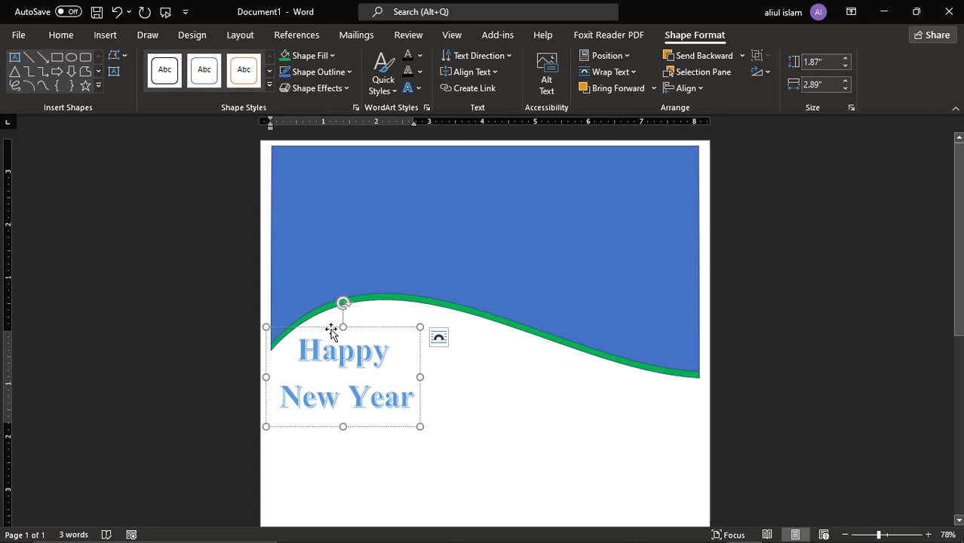
left_click_drag(331, 330, 324, 313)
left_click(411, 305)
left_click(337, 193)
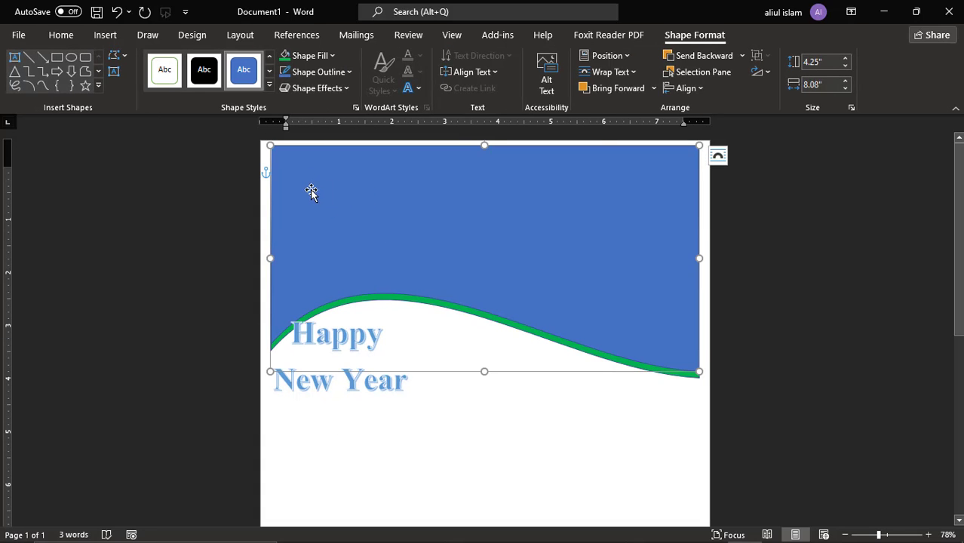
left_click(478, 401)
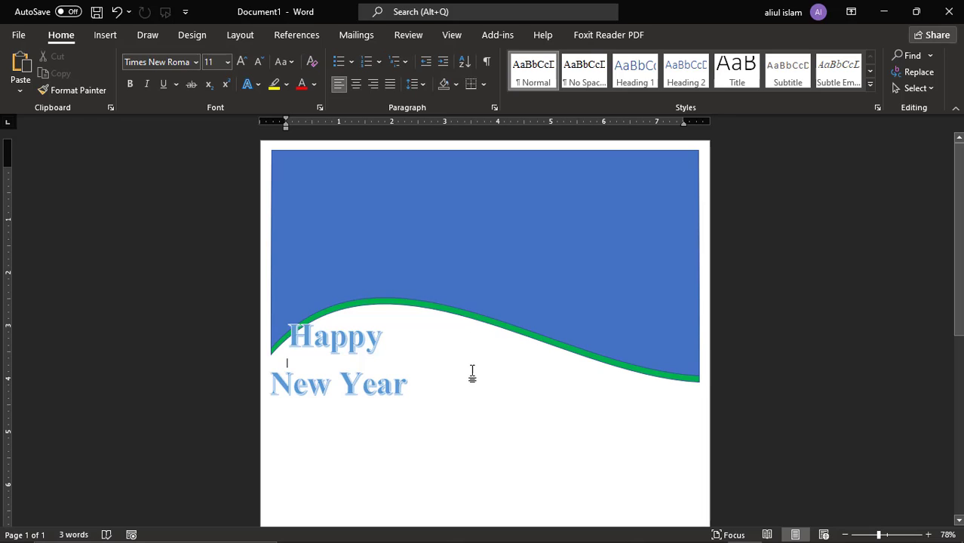
Insert the picture UniversityLogo.png from the Project\Image folder on Local Disk (D:).
left_click(102, 36)
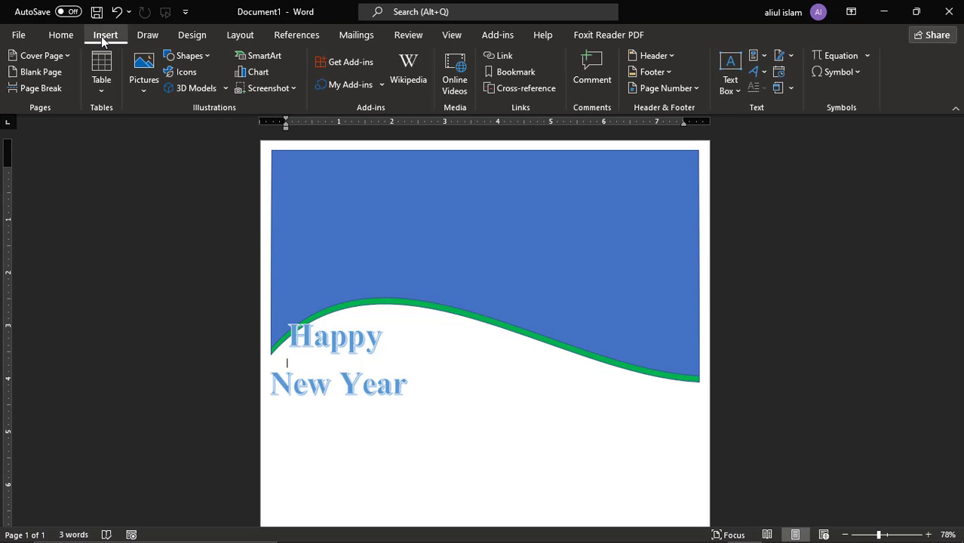
left_click(145, 83)
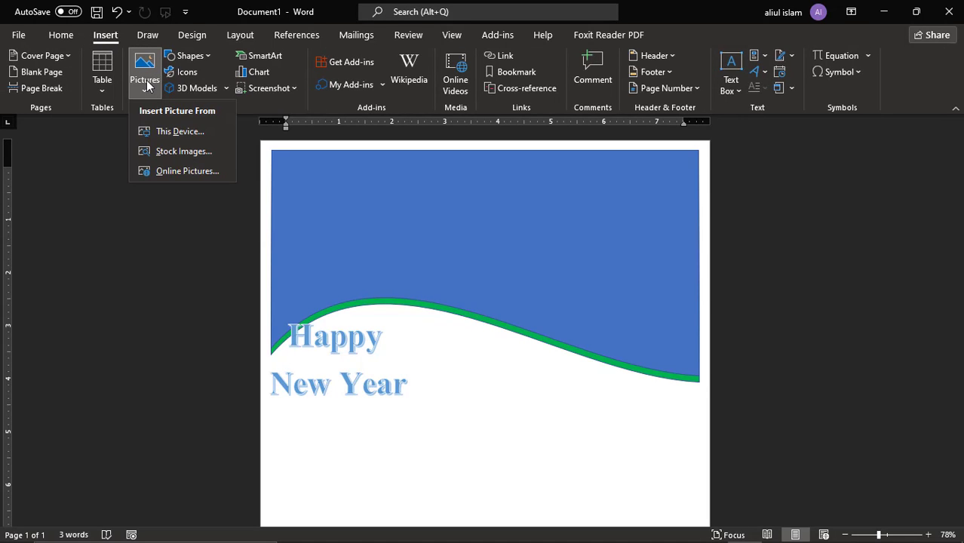
left_click(184, 136)
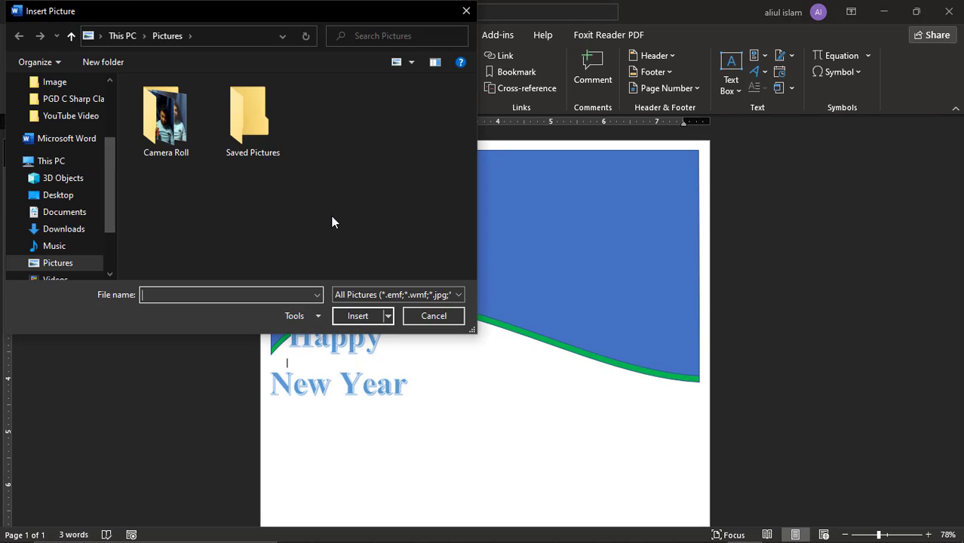
scroll(76, 238, "down", 2)
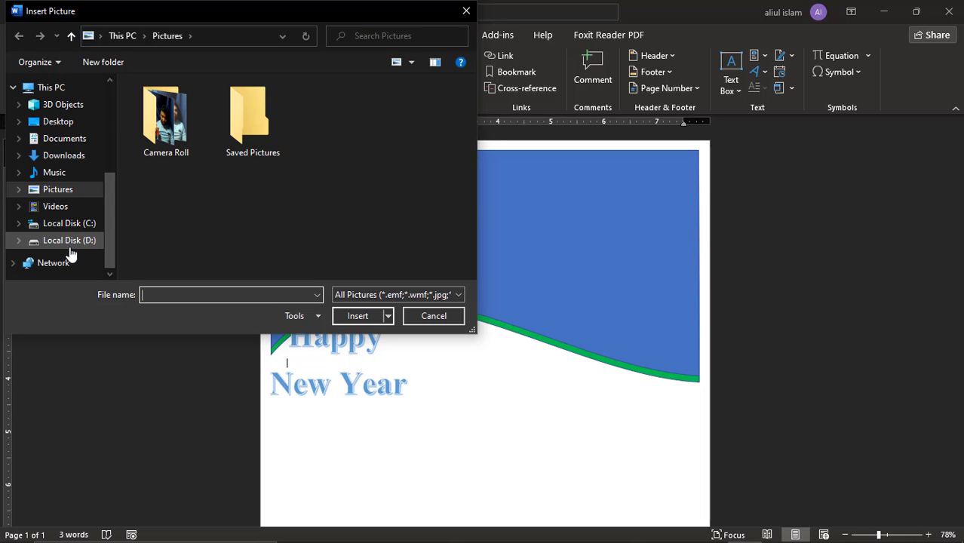
left_click(74, 241)
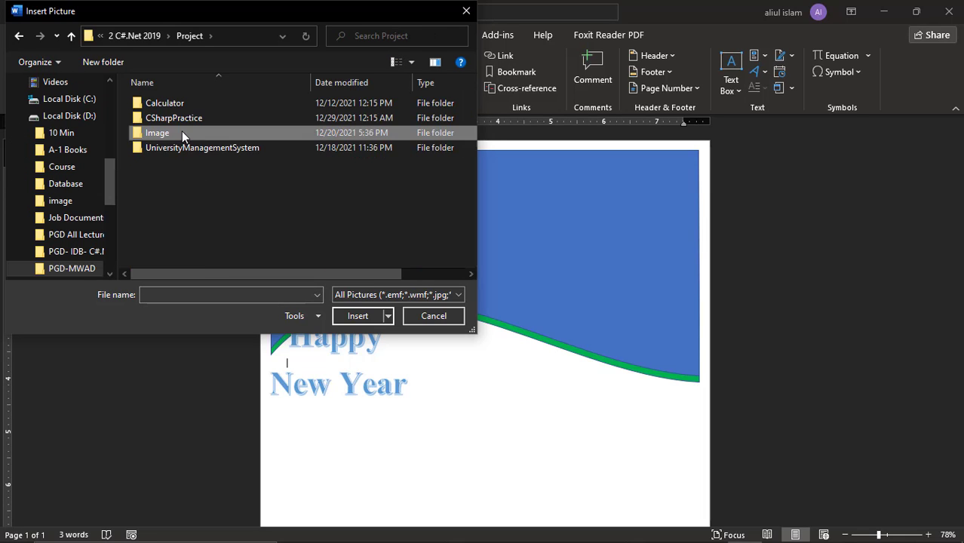
double_click(183, 134)
scroll(287, 217, "down", 1)
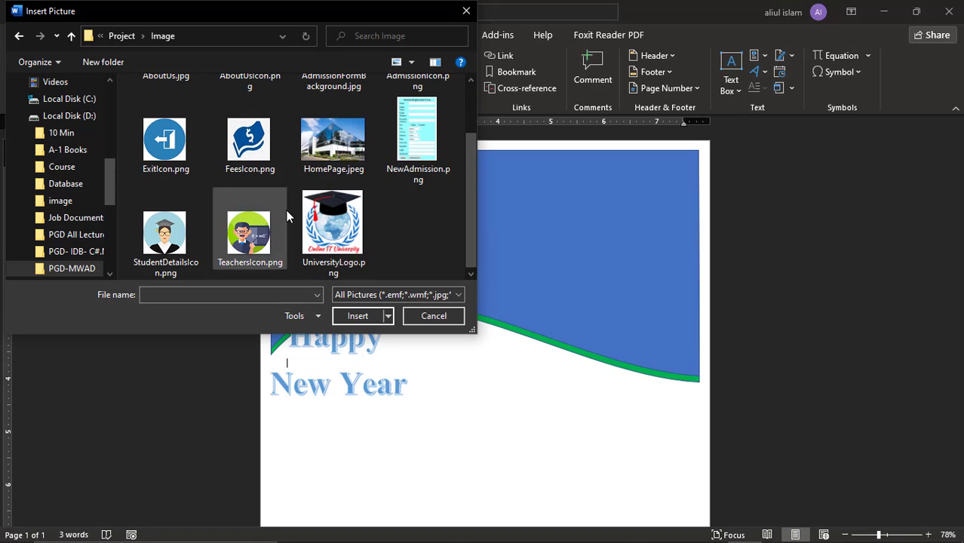
double_click(341, 228)
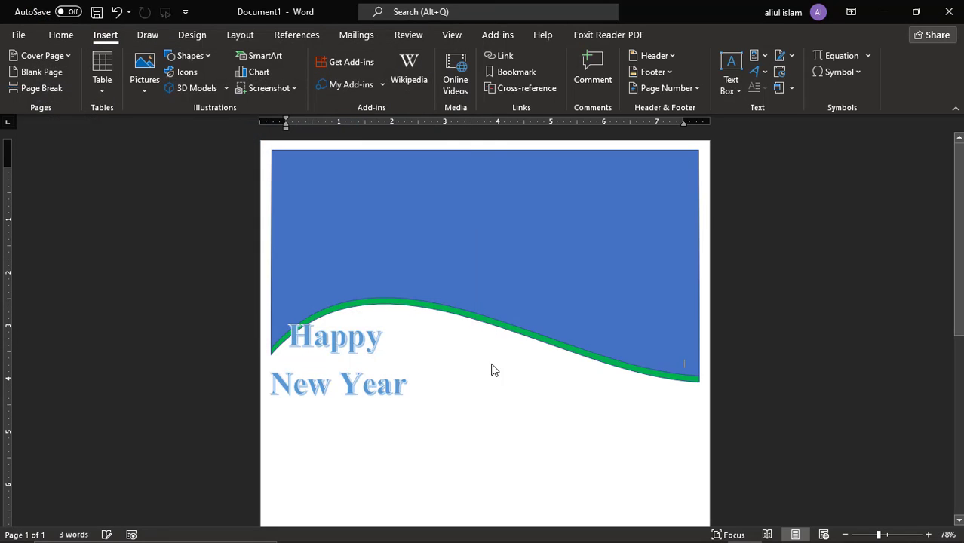
Set the university logo's text wrapping to In Front of Text and shrink it to about 4.97" high by 4.71" wide.
right_click(468, 330)
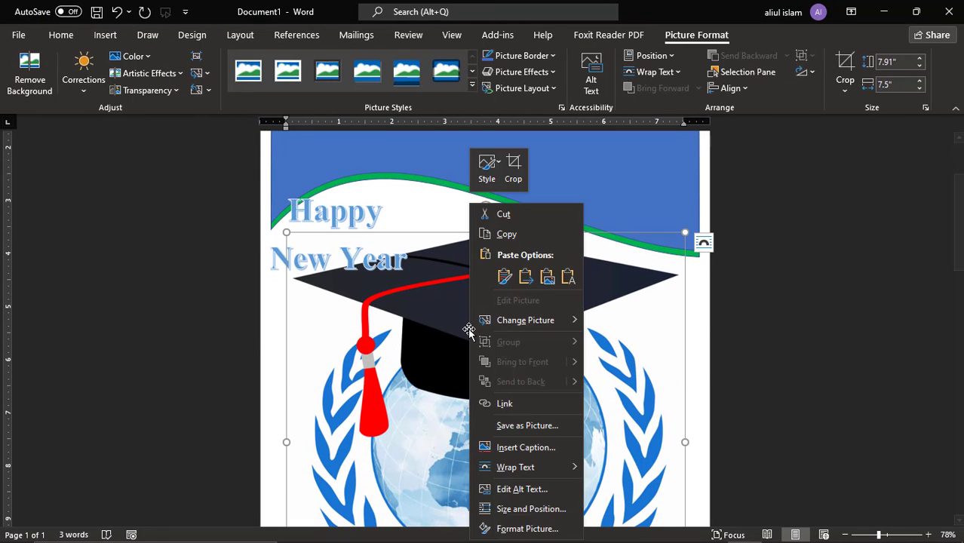
mouse_move(517, 323)
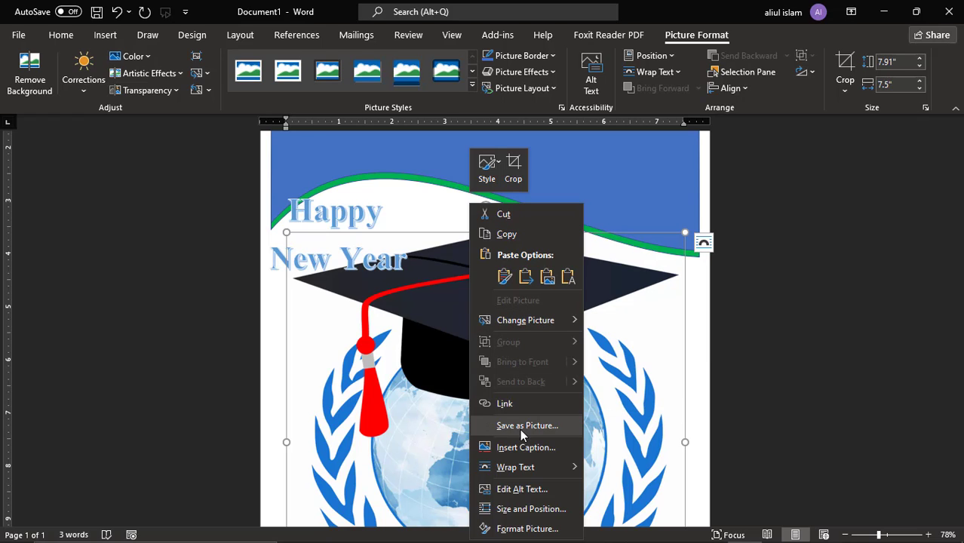
mouse_move(529, 470)
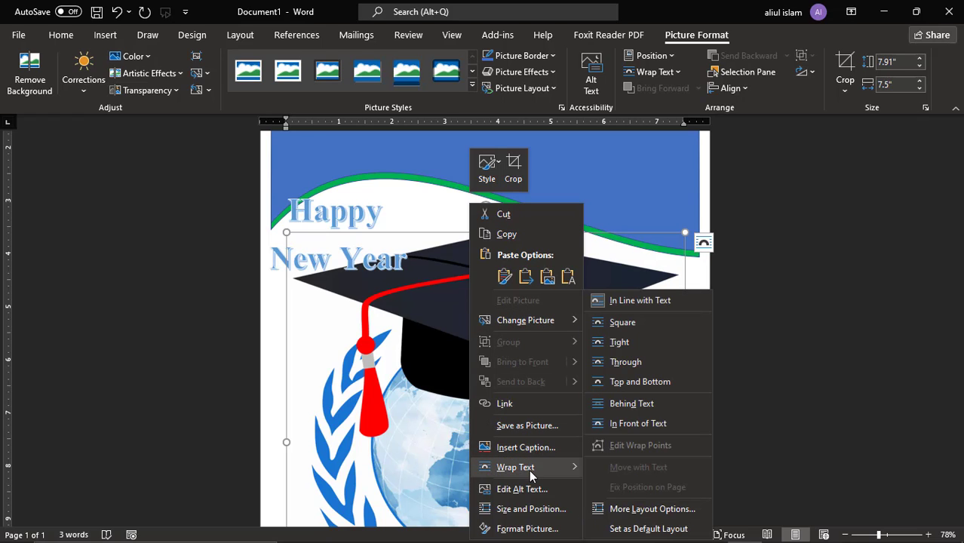
left_click(645, 420)
left_click_drag(287, 235, 437, 388)
scroll(548, 355, "down", 5)
scroll(551, 343, "up", 2)
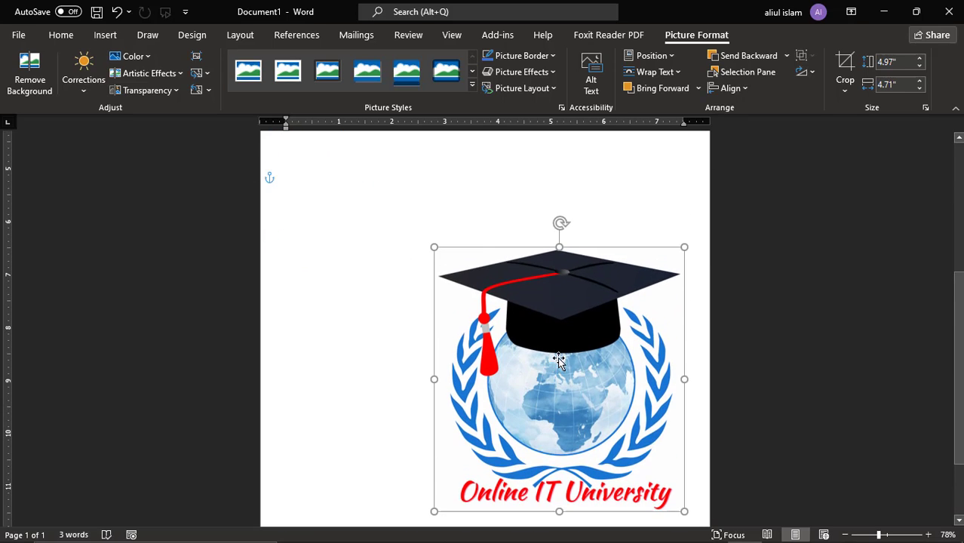
Shrink the university logo to about 1.34" high by 1.27" wide and place it beside the "Happy New Year" WordArt, under the green curve.
left_click_drag(558, 359, 506, 239)
scroll(562, 372, "up", 3)
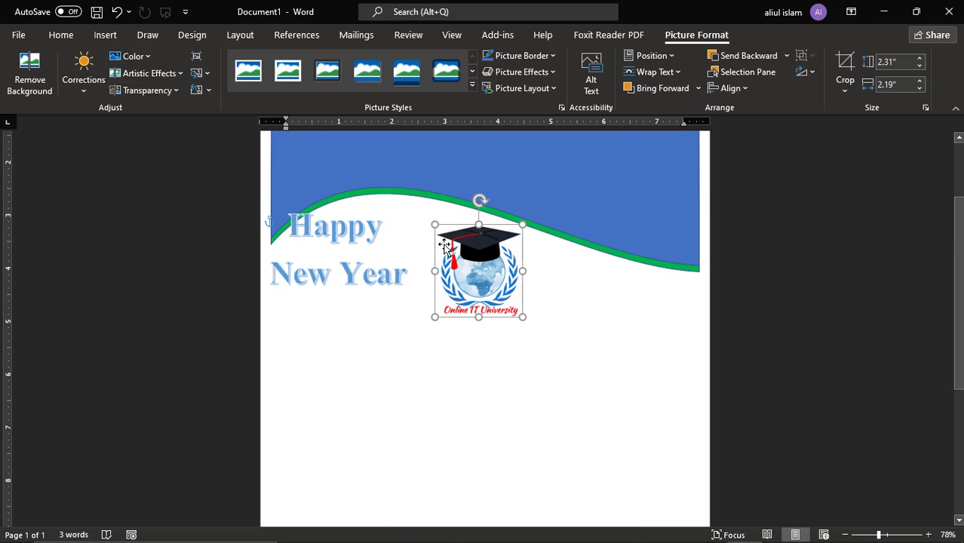
left_click_drag(470, 266, 460, 261)
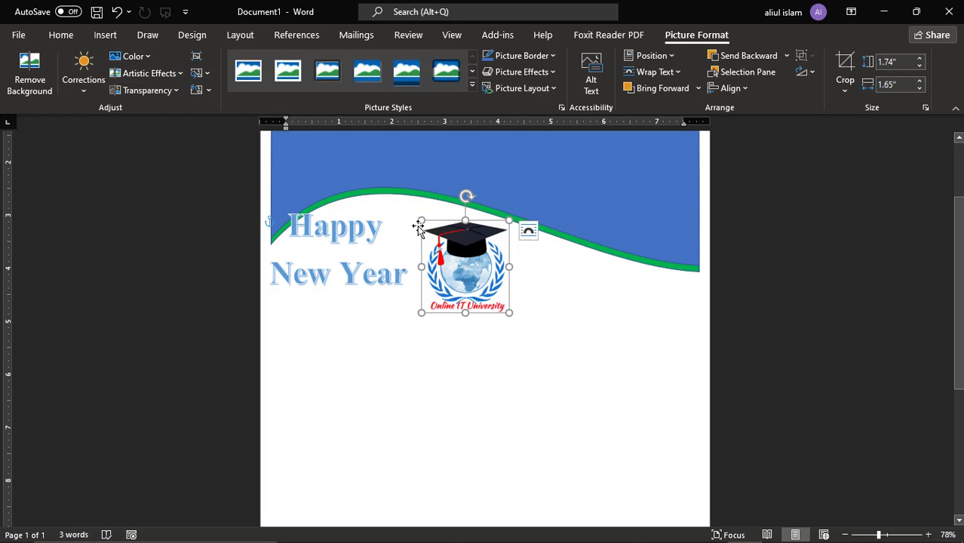
left_click_drag(421, 221, 427, 227)
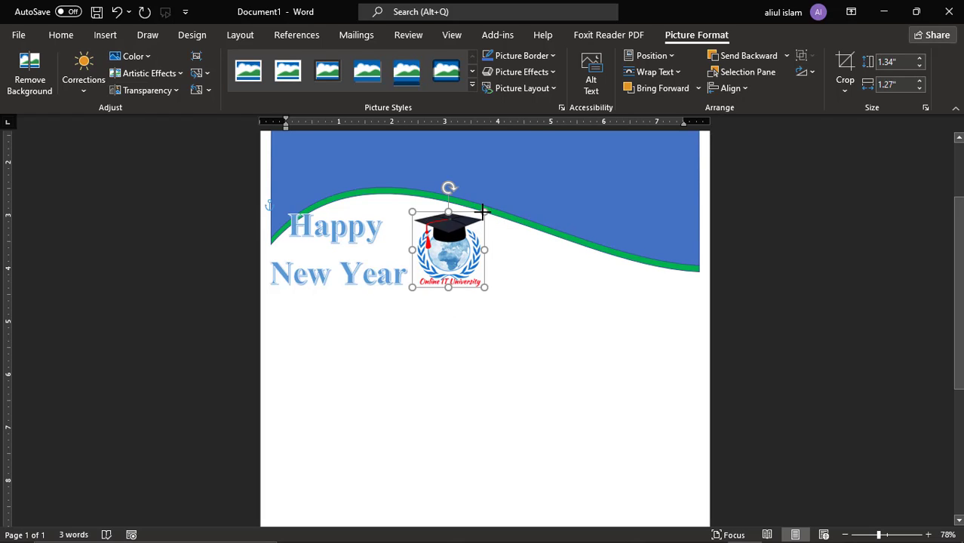
left_click(534, 277)
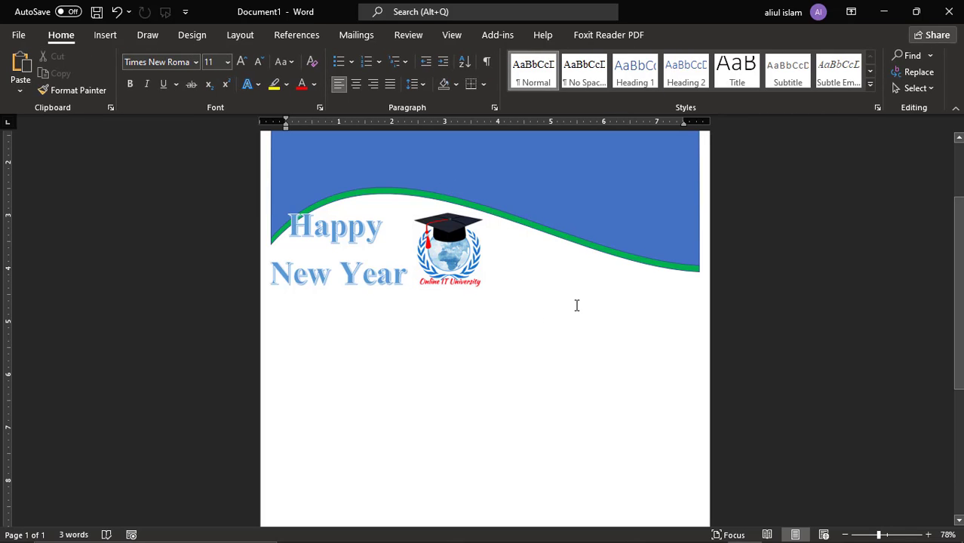
scroll(569, 291, "up", 1)
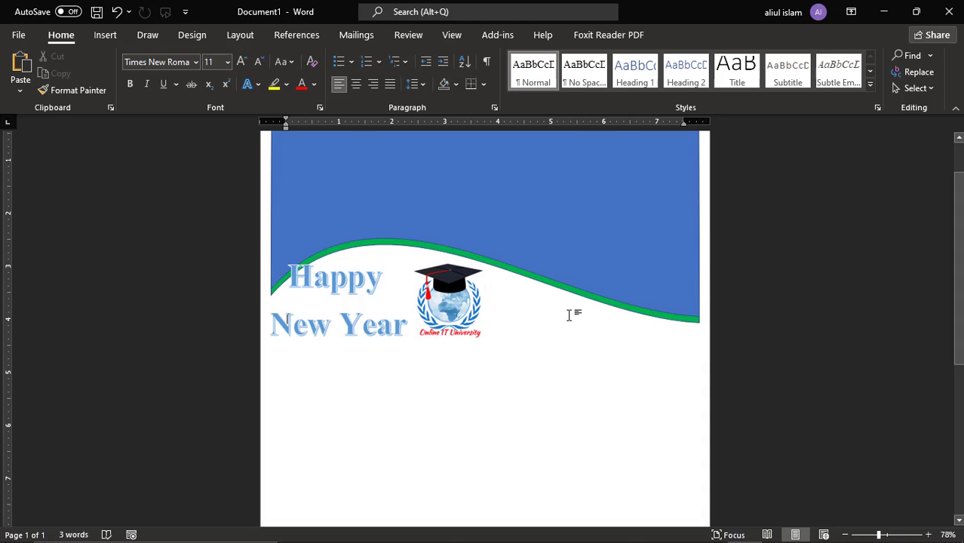
Duplicate the "Happy New Year" WordArt and place the copy on the other side of the university logo.
left_click(327, 268)
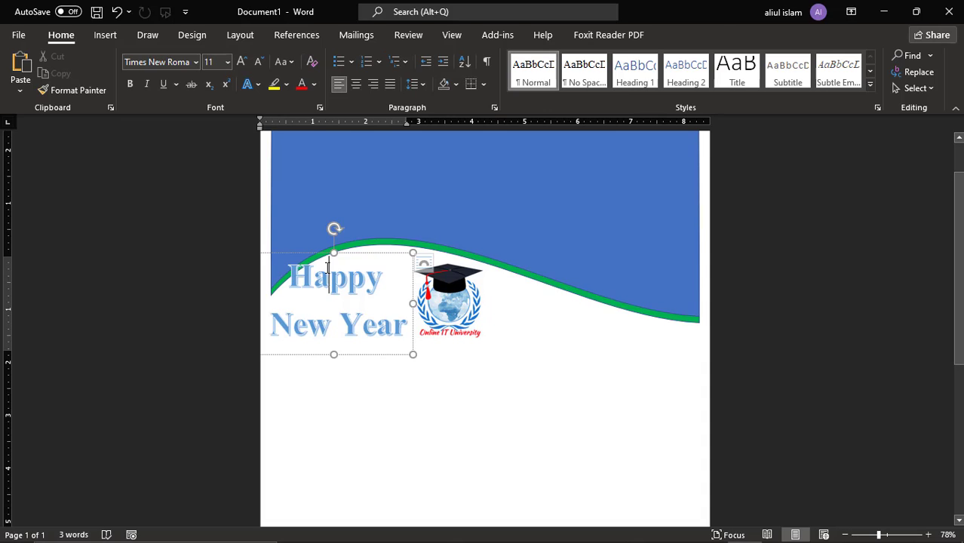
left_click(320, 252)
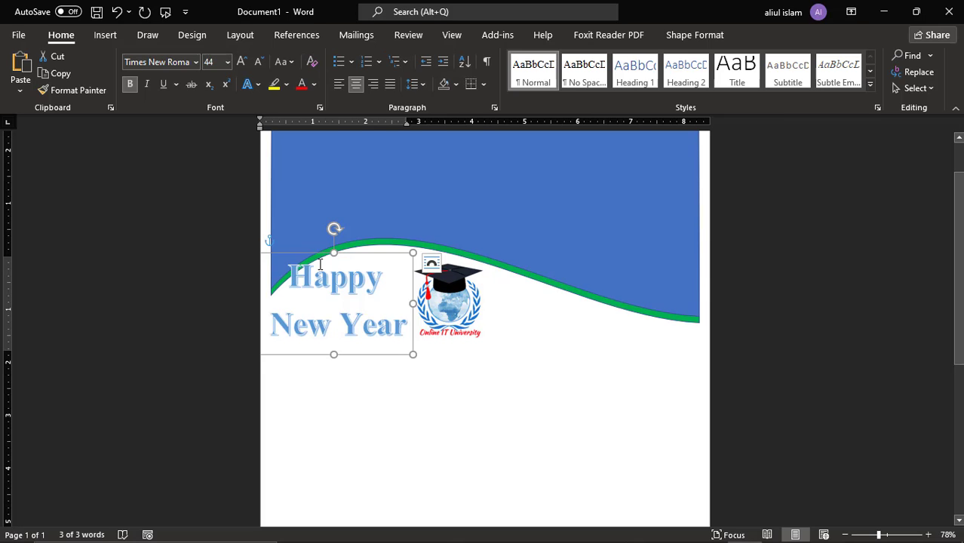
key("ctrl+v")
left_click_drag(326, 266, 565, 259)
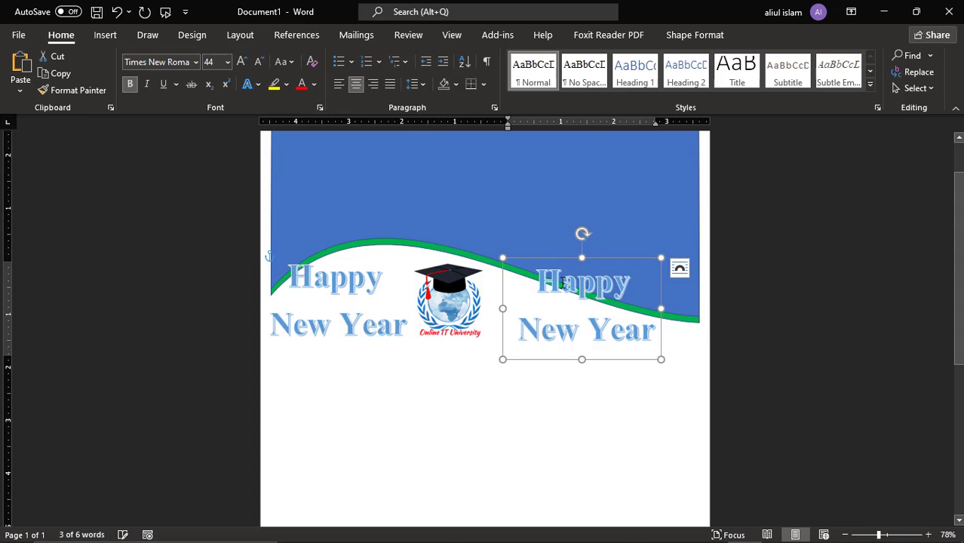
Replace all the text in the copied WordArt with "2022".
left_click(563, 306)
key("ctrl+a")
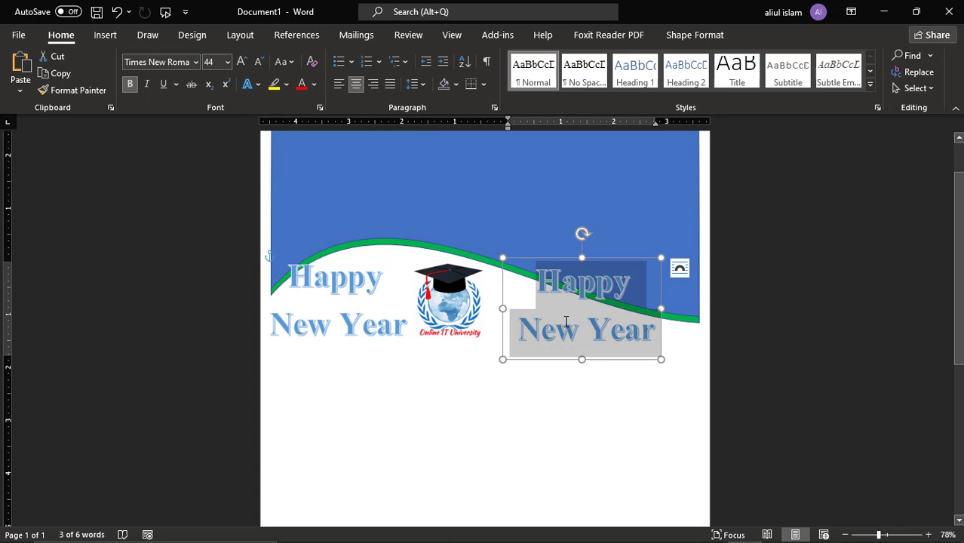
type("2022")
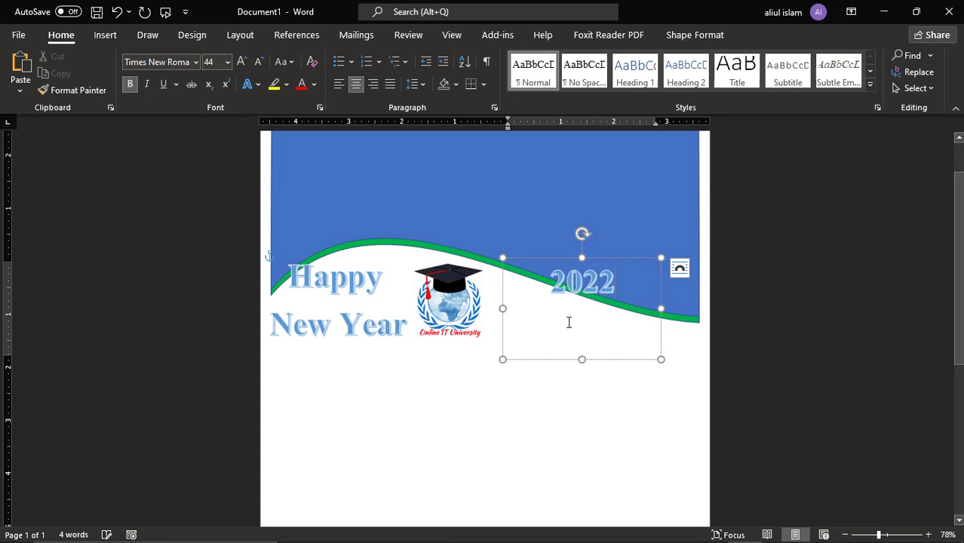
Enlarge the "2022" WordArt text to 100 pt, fit its box around it, and shift it slightly toward the page's right edge.
key("ctrl+a")
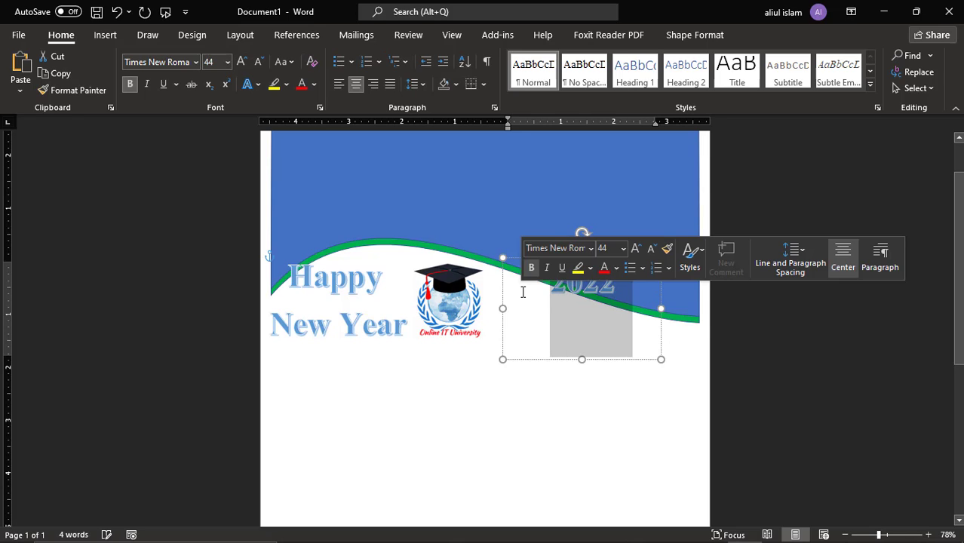
left_click(227, 61)
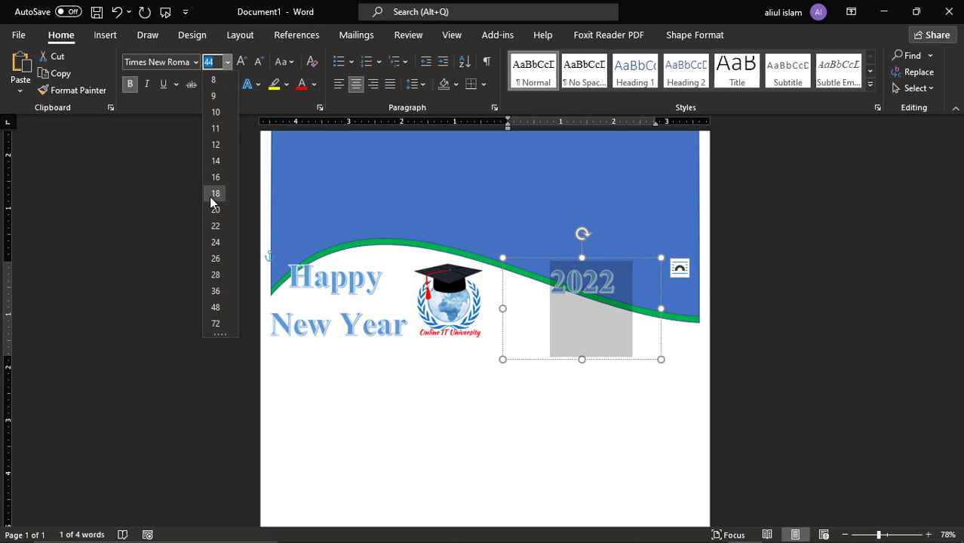
left_click(216, 324)
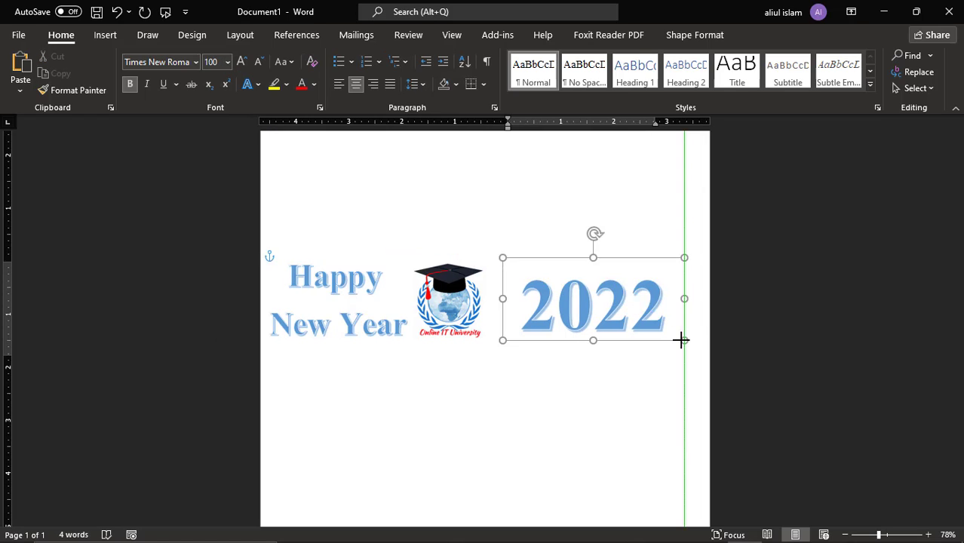
left_click_drag(679, 338, 674, 338)
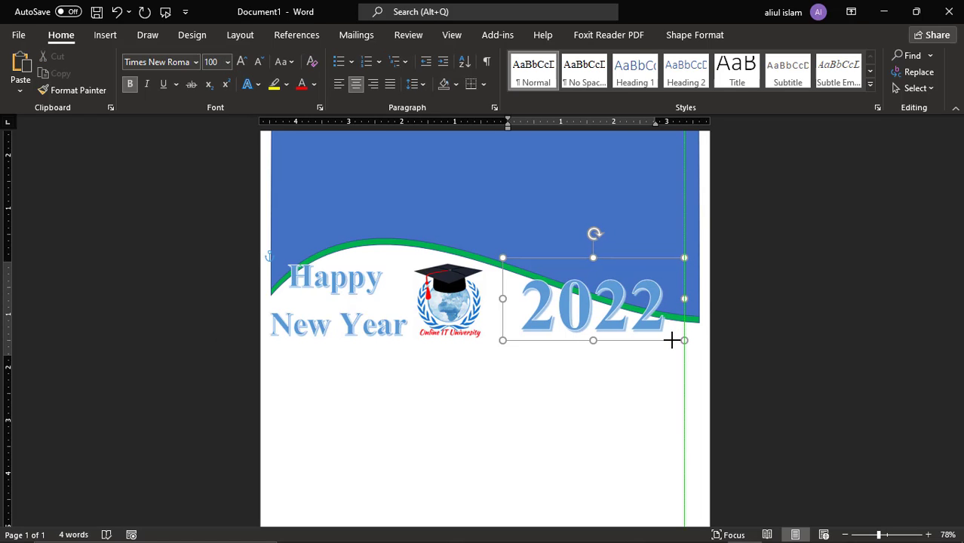
left_click(590, 377)
left_click(589, 304)
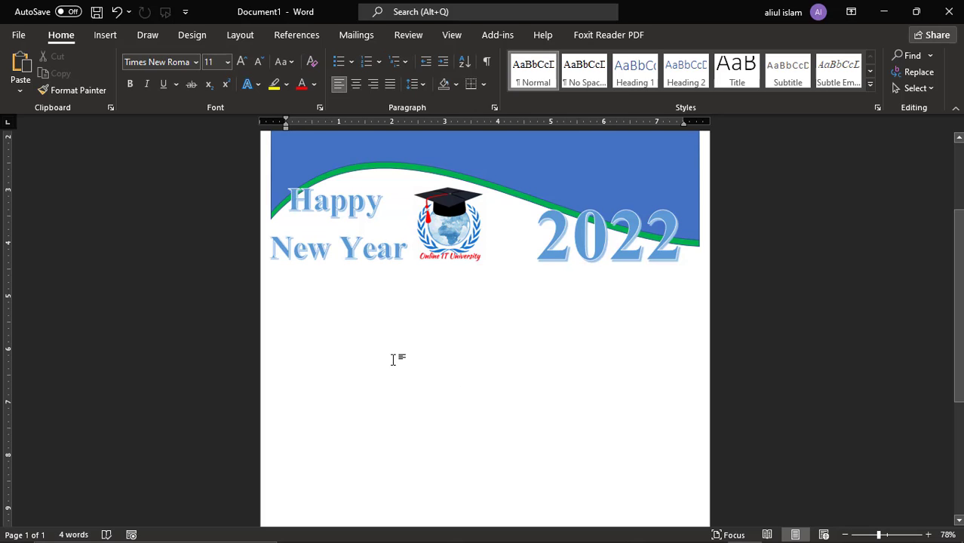
Create a separate 2022 calendar document from the Modern floral calendar template.
scroll(393, 360, "down", 3)
scroll(393, 360, "down", 1)
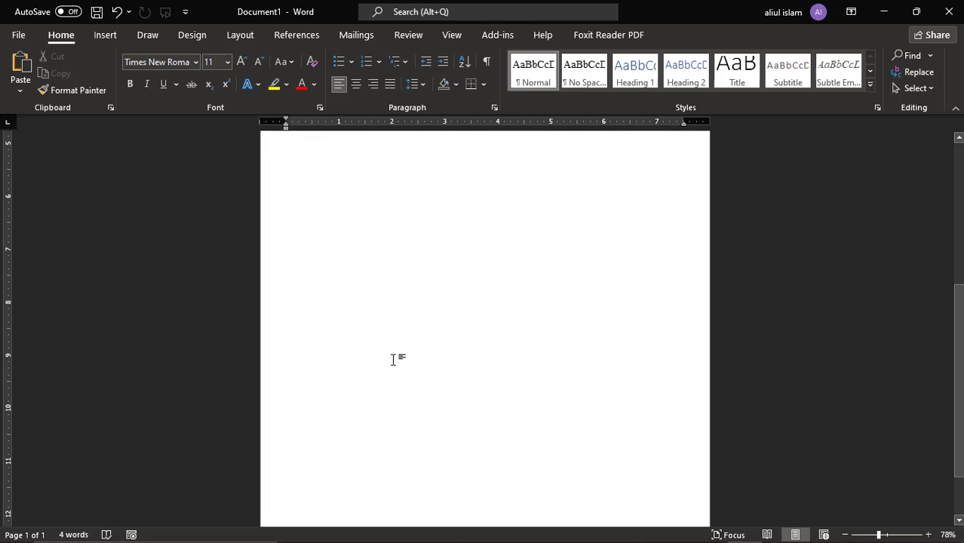
scroll(394, 357, "up", 1)
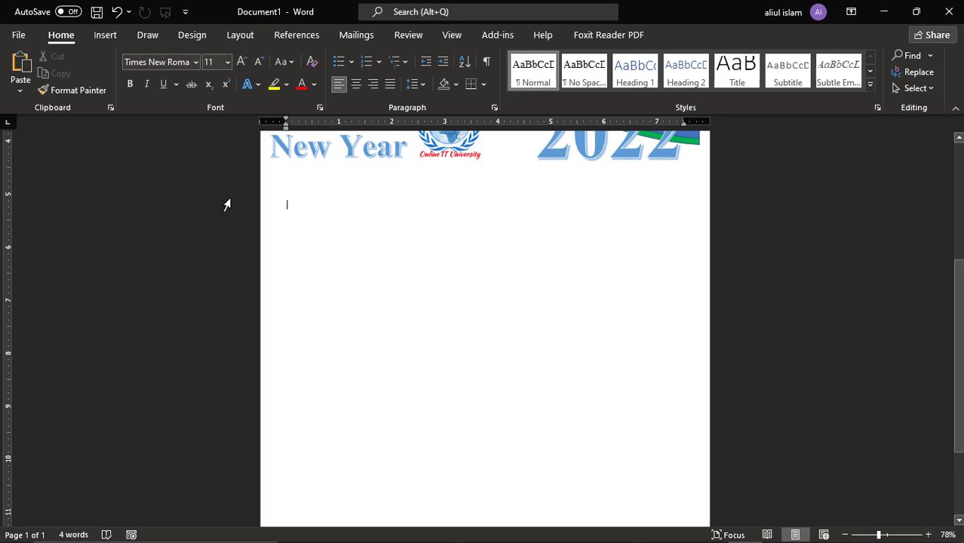
left_click(21, 35)
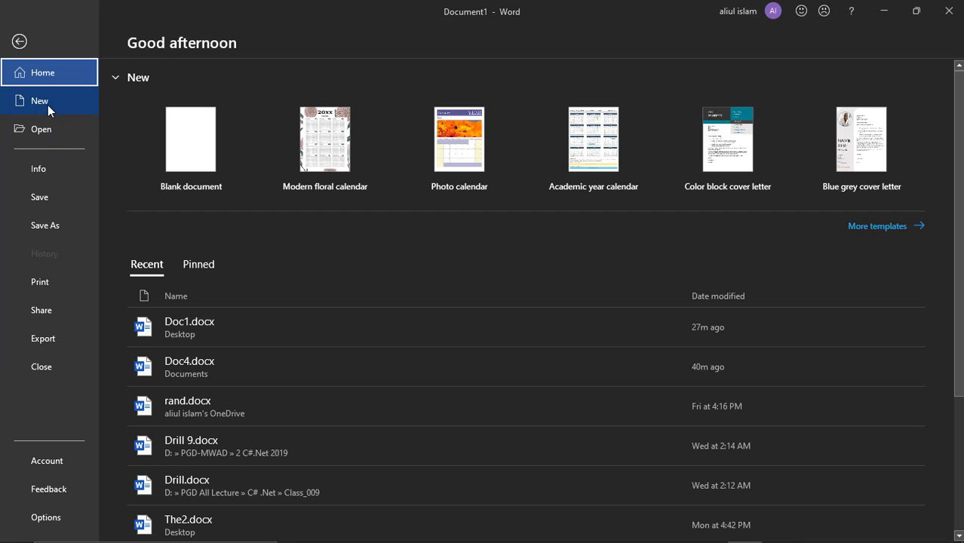
left_click(47, 105)
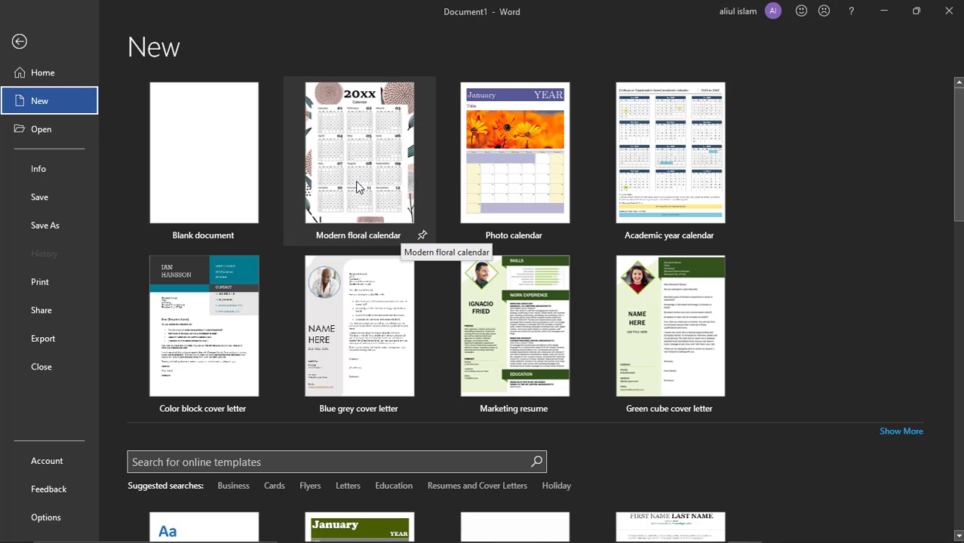
left_click(360, 188)
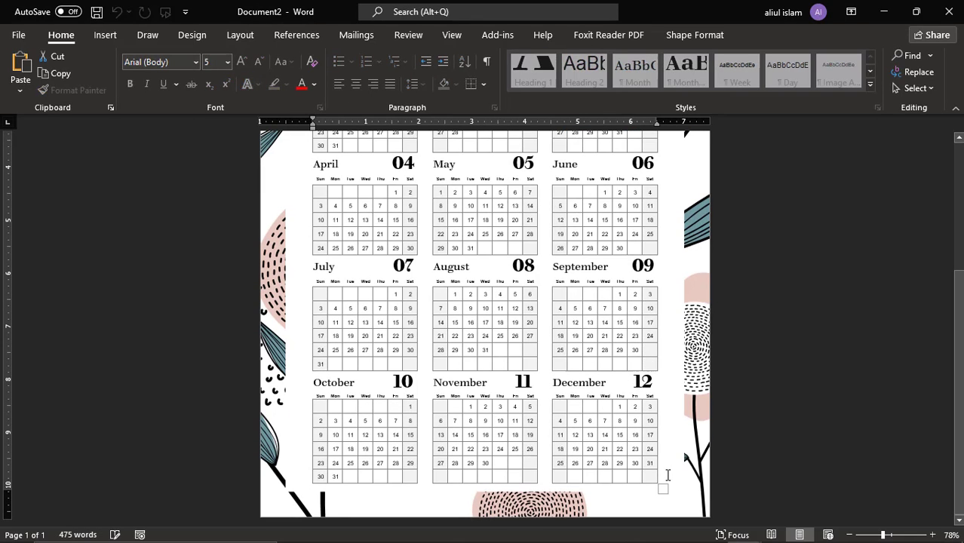
Select and copy the template's full set of month tables, from January through December.
left_click_drag(667, 475, 348, 194)
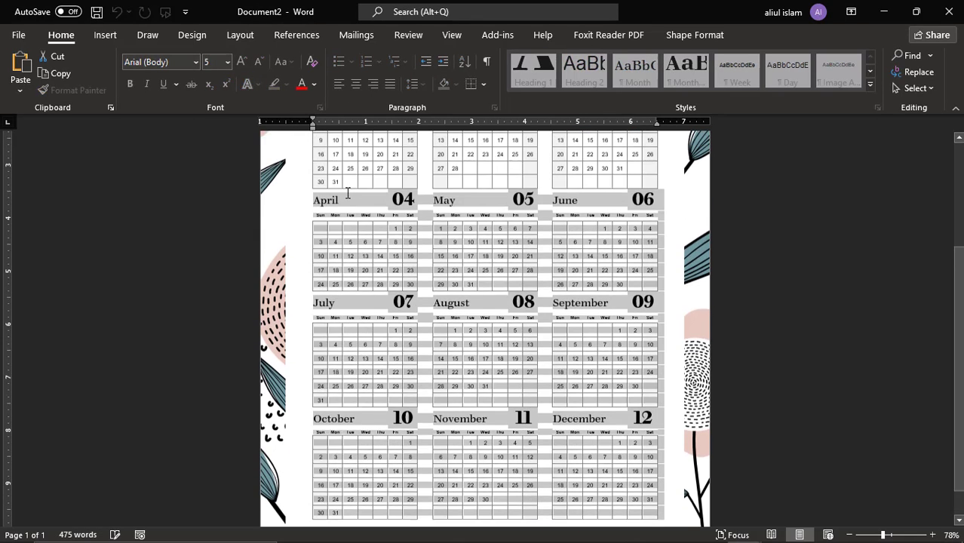
scroll(348, 194, "up", 4)
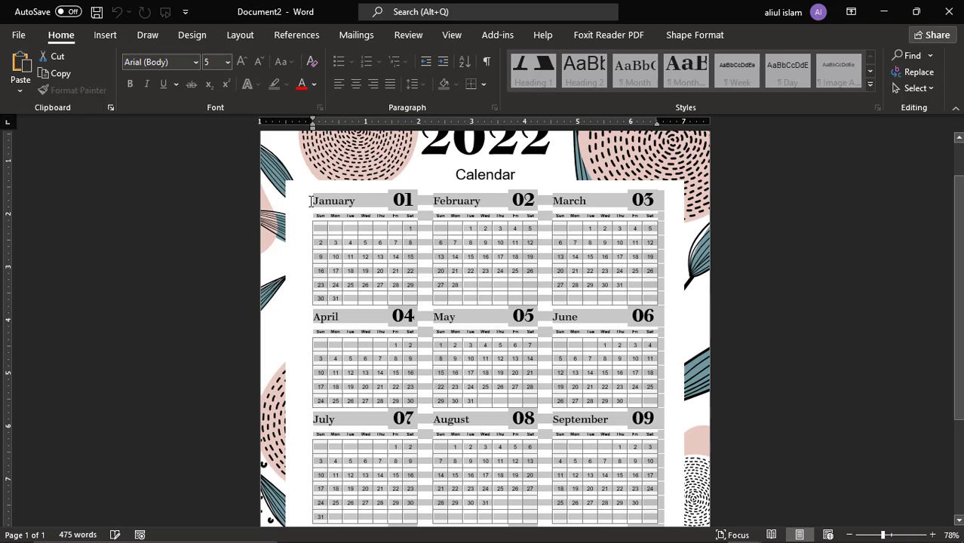
left_click_drag(318, 207, 318, 207)
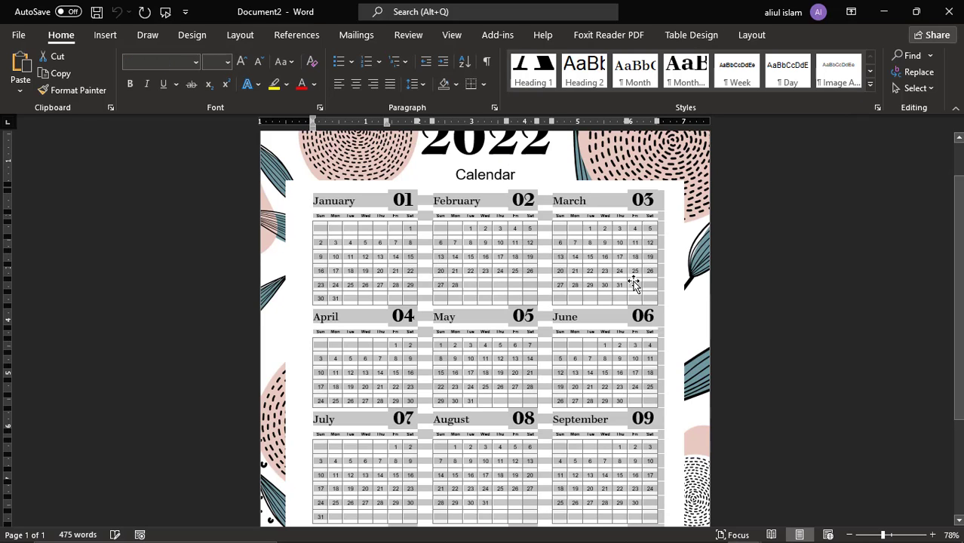
Switch back to Document1 and paste the copied twelve-month calendar on a new line below the banner.
key("alt+Tab")
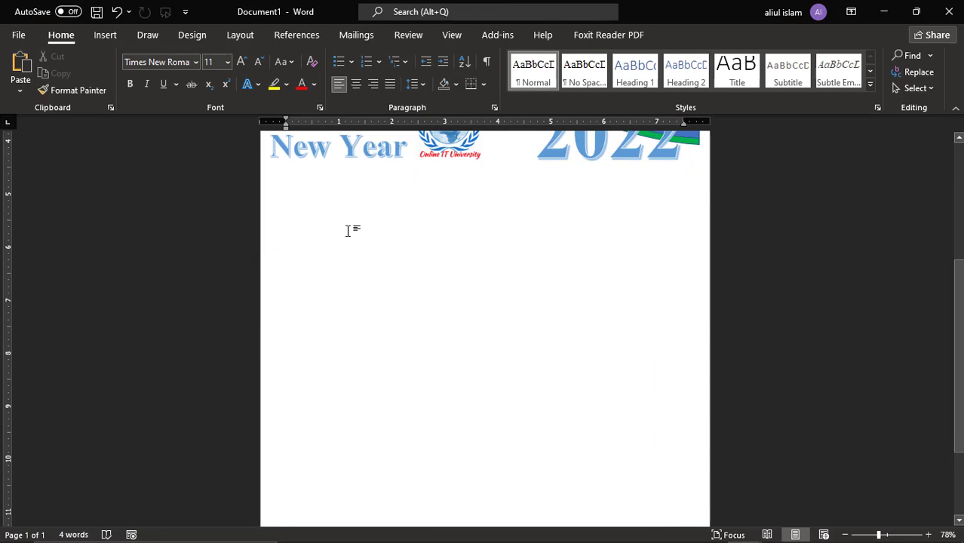
key("Return")
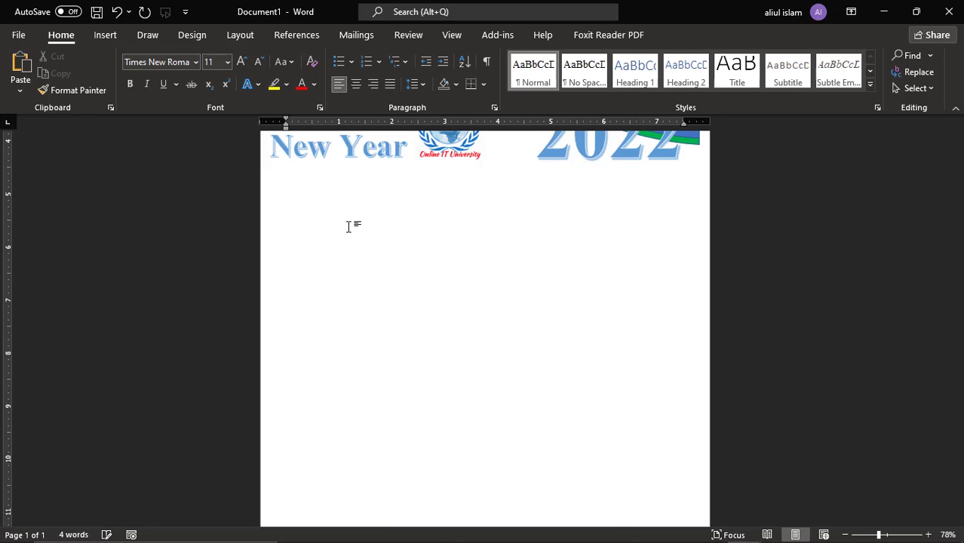
key("ctrl+v")
Fill the large blue banner shape with the picture of the glass-fronted OITU building from a file.
scroll(697, 345, "down", 4)
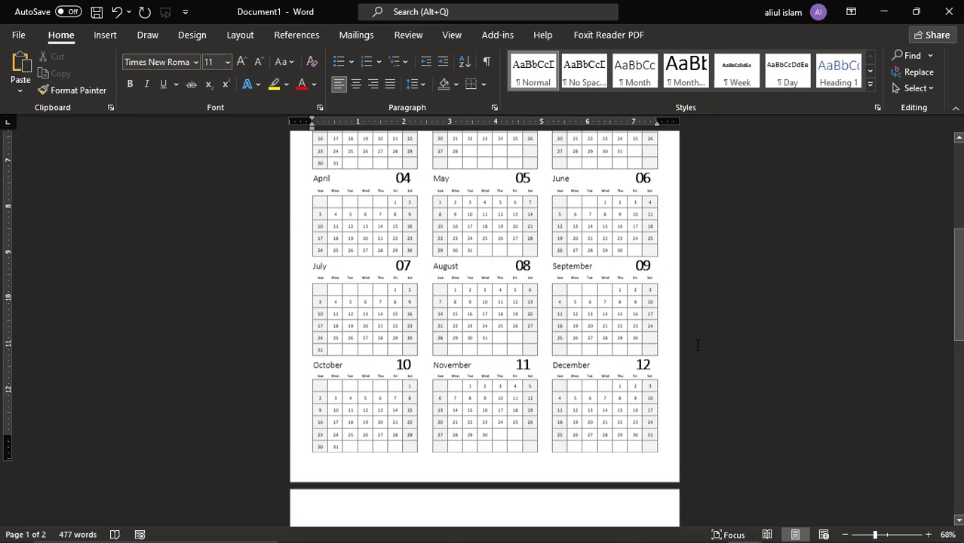
scroll(698, 345, "down", 3)
scroll(698, 345, "up", 3)
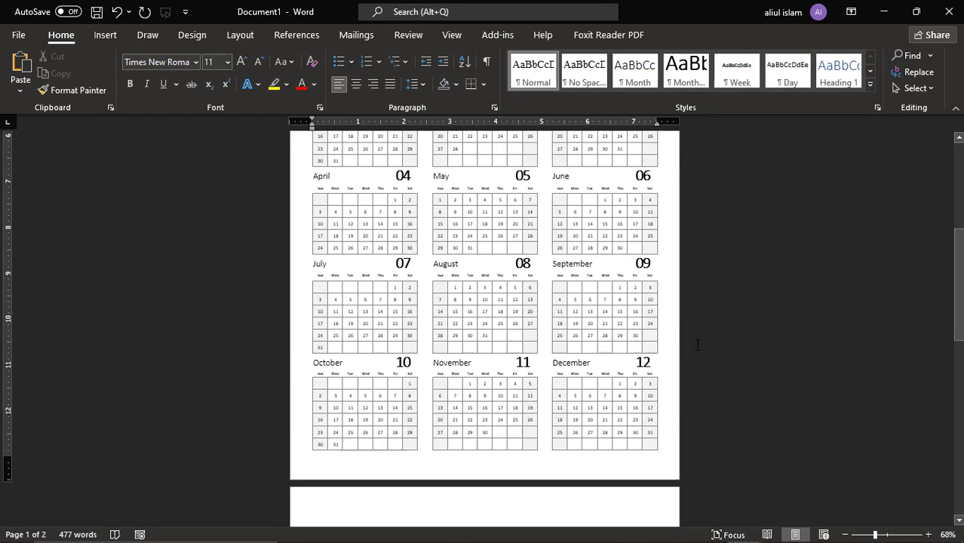
scroll(697, 345, "up", 2)
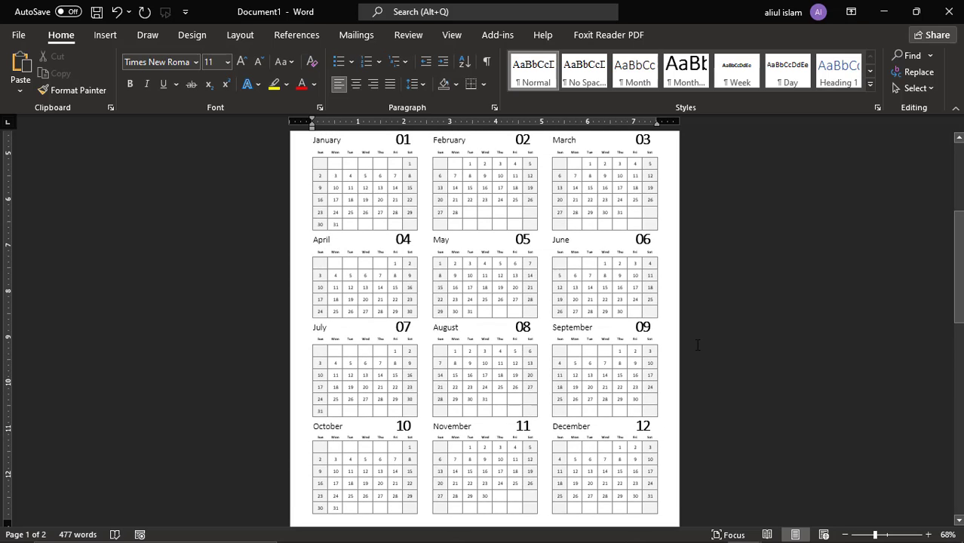
scroll(696, 354, "up", 6)
scroll(695, 355, "down", 1)
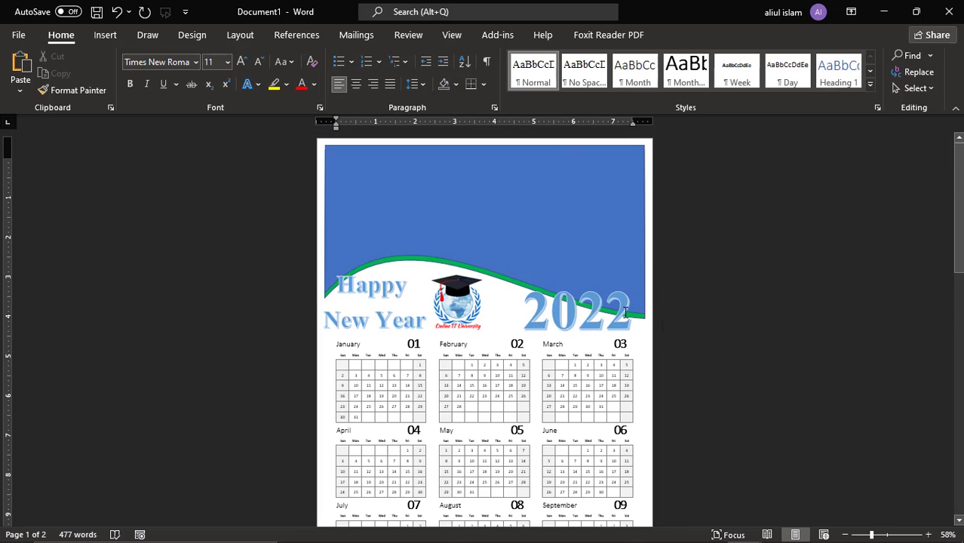
left_click(446, 212)
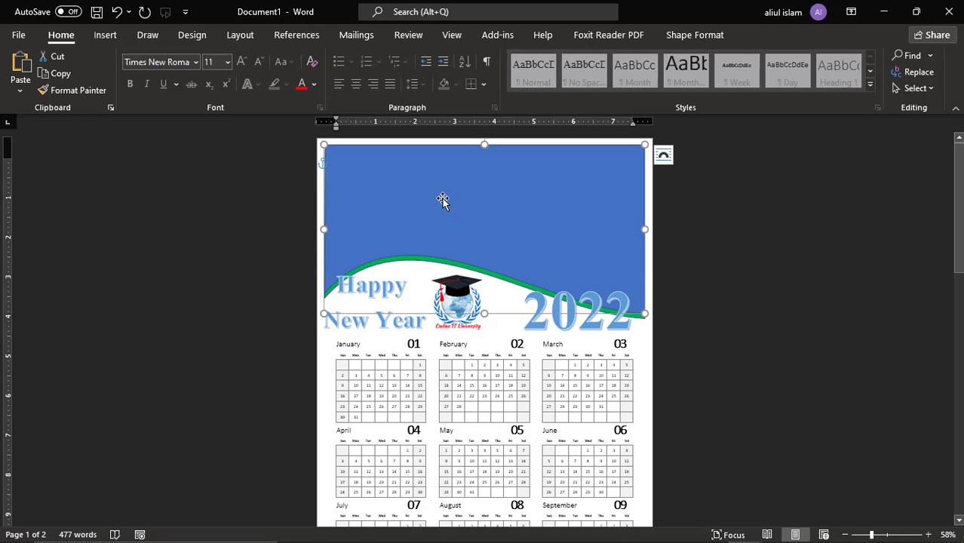
double_click(445, 199)
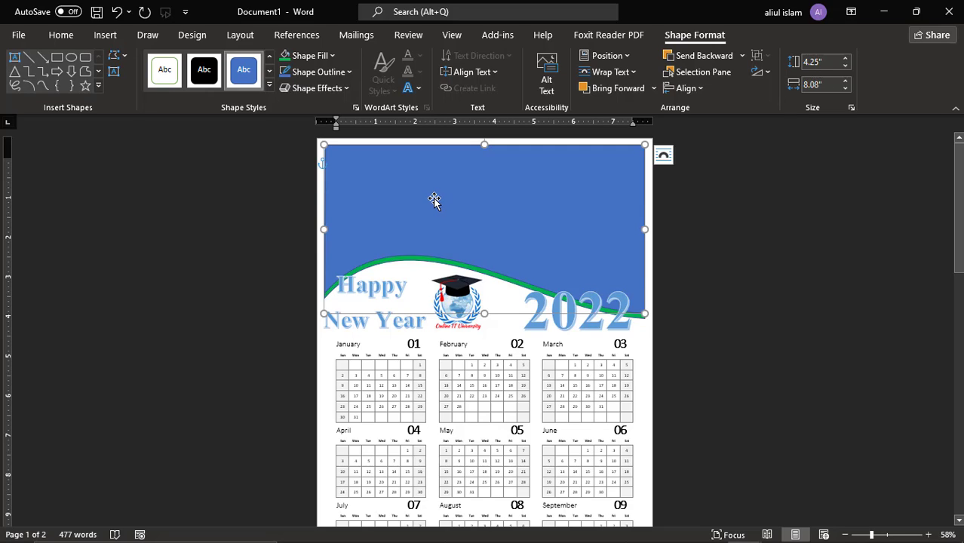
left_click(330, 56)
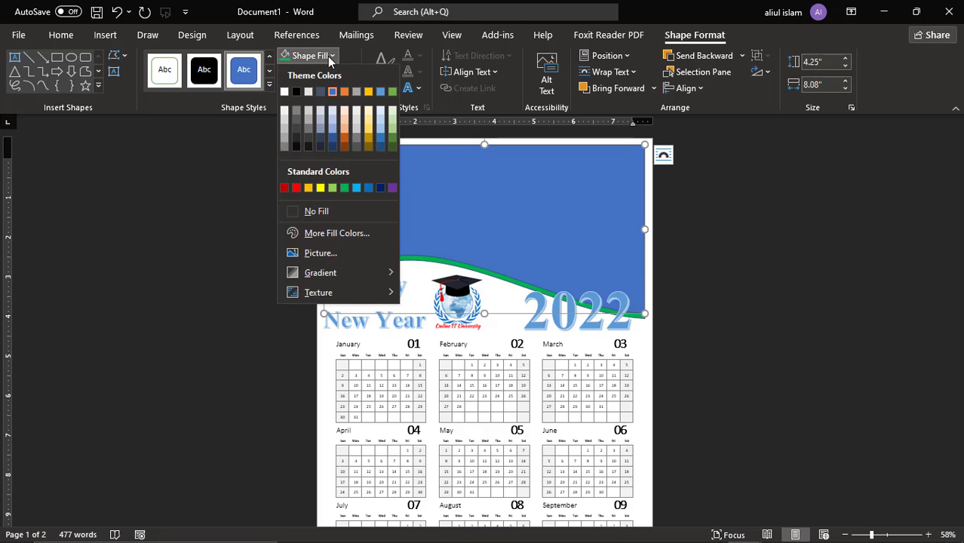
left_click(321, 254)
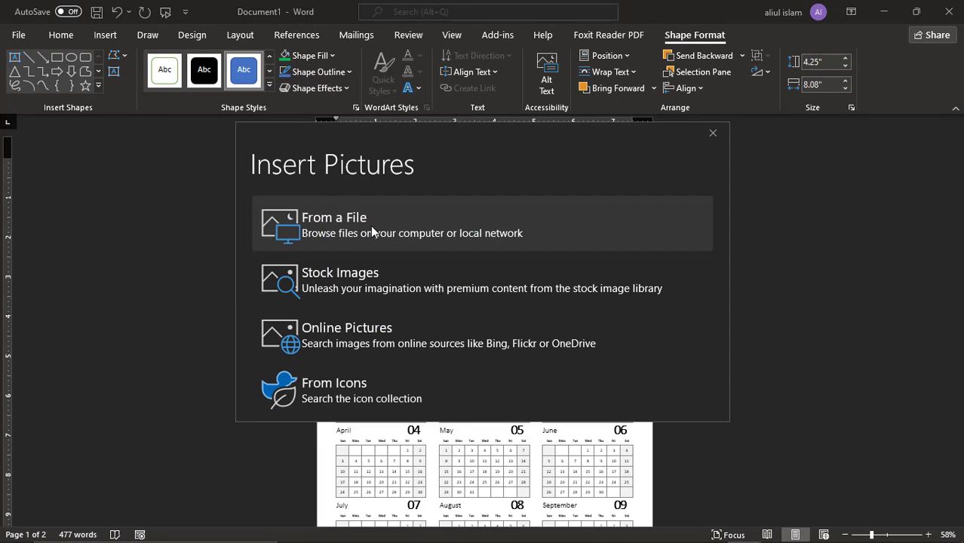
left_click(372, 232)
double_click(333, 220)
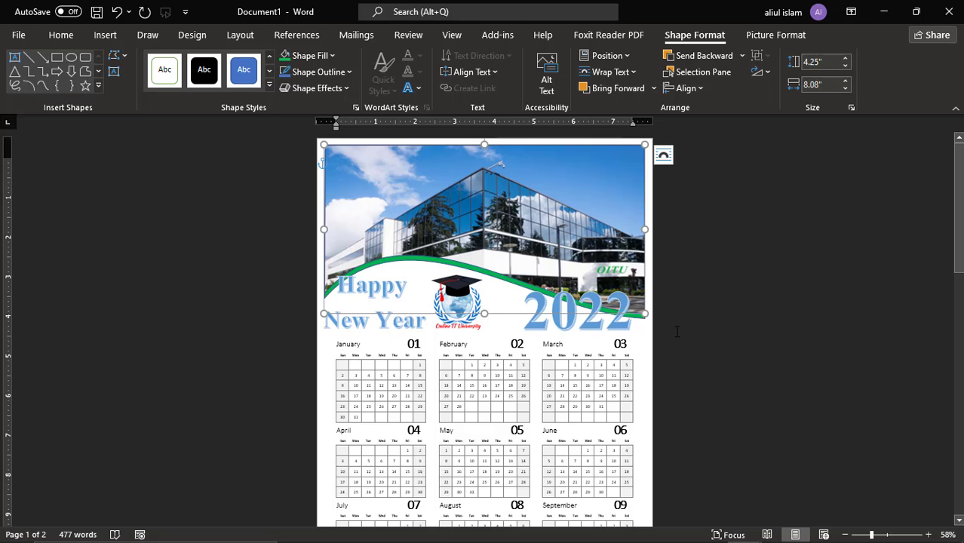
scroll(680, 378, "down", 1, "ctrl")
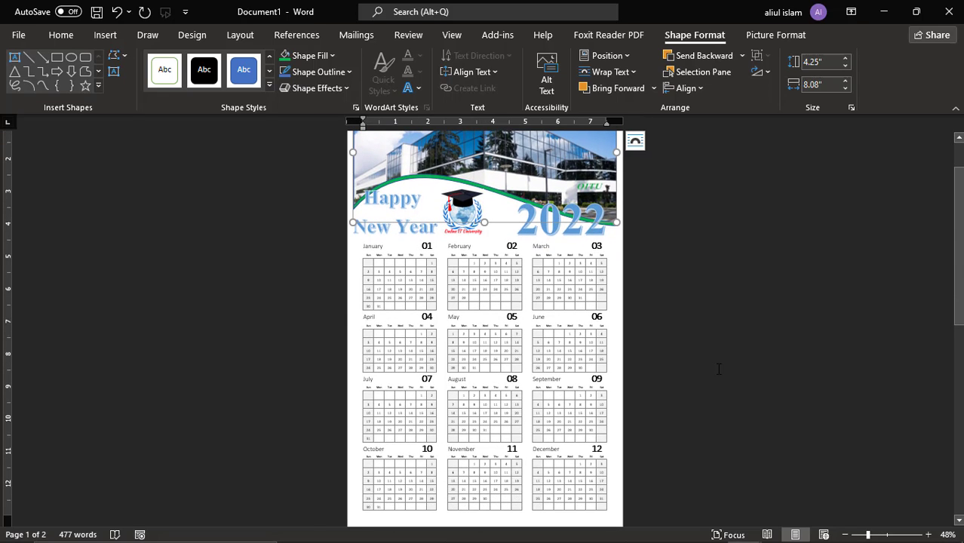